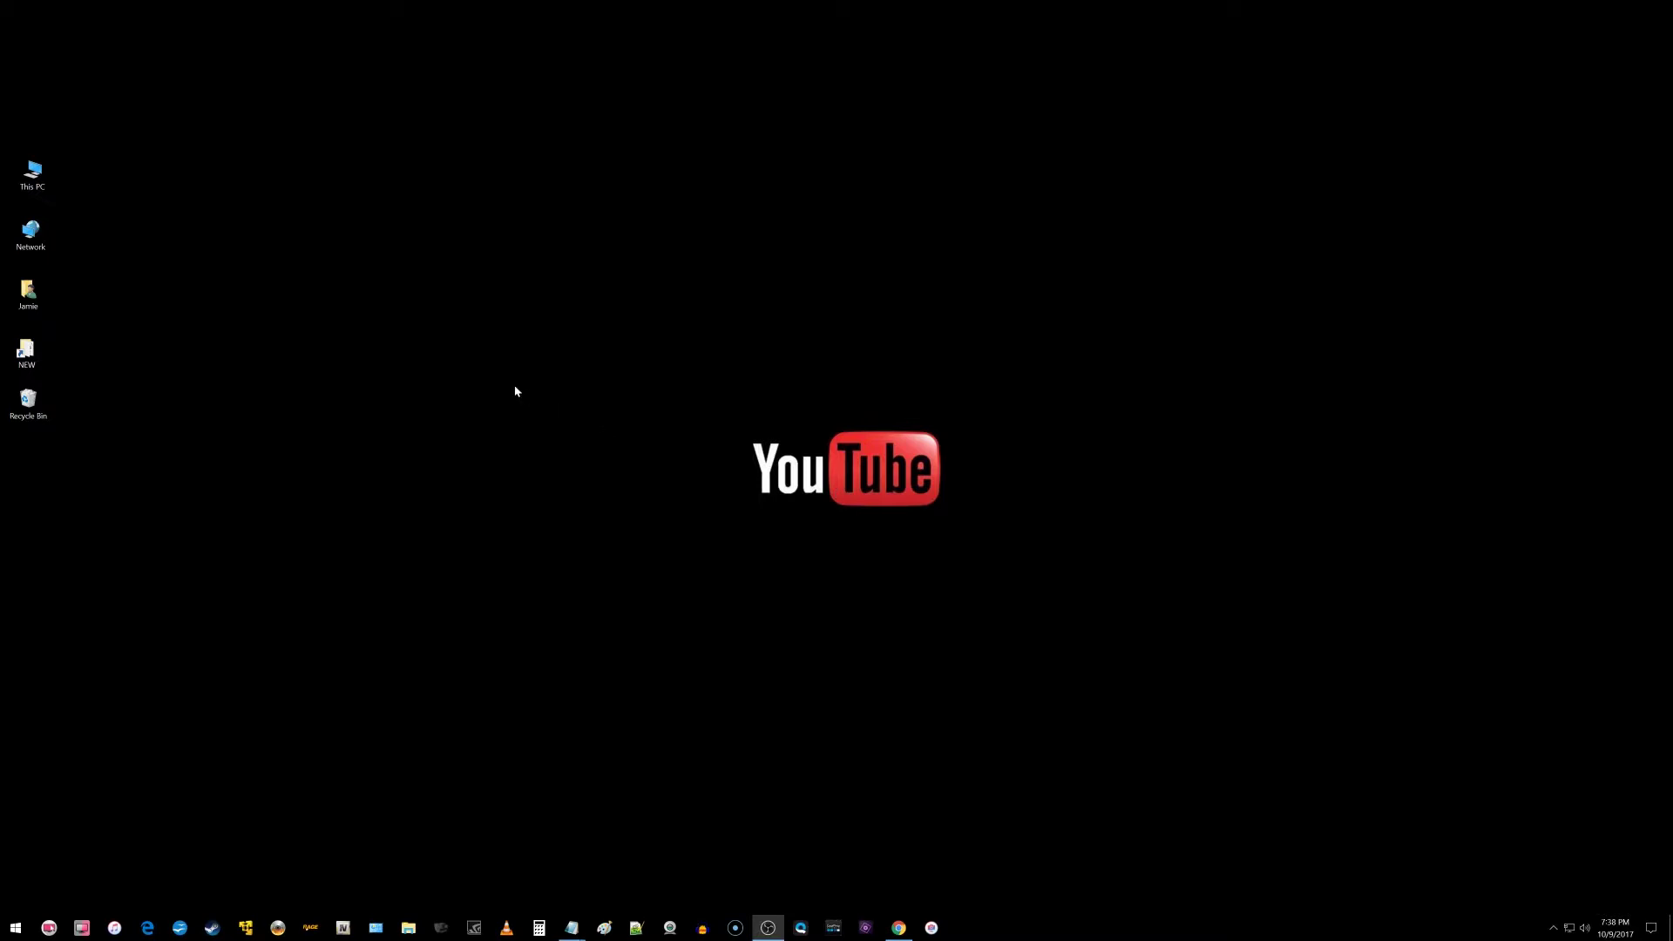
Open This PC from the desktop icon in File Explorer
double_click(33, 174)
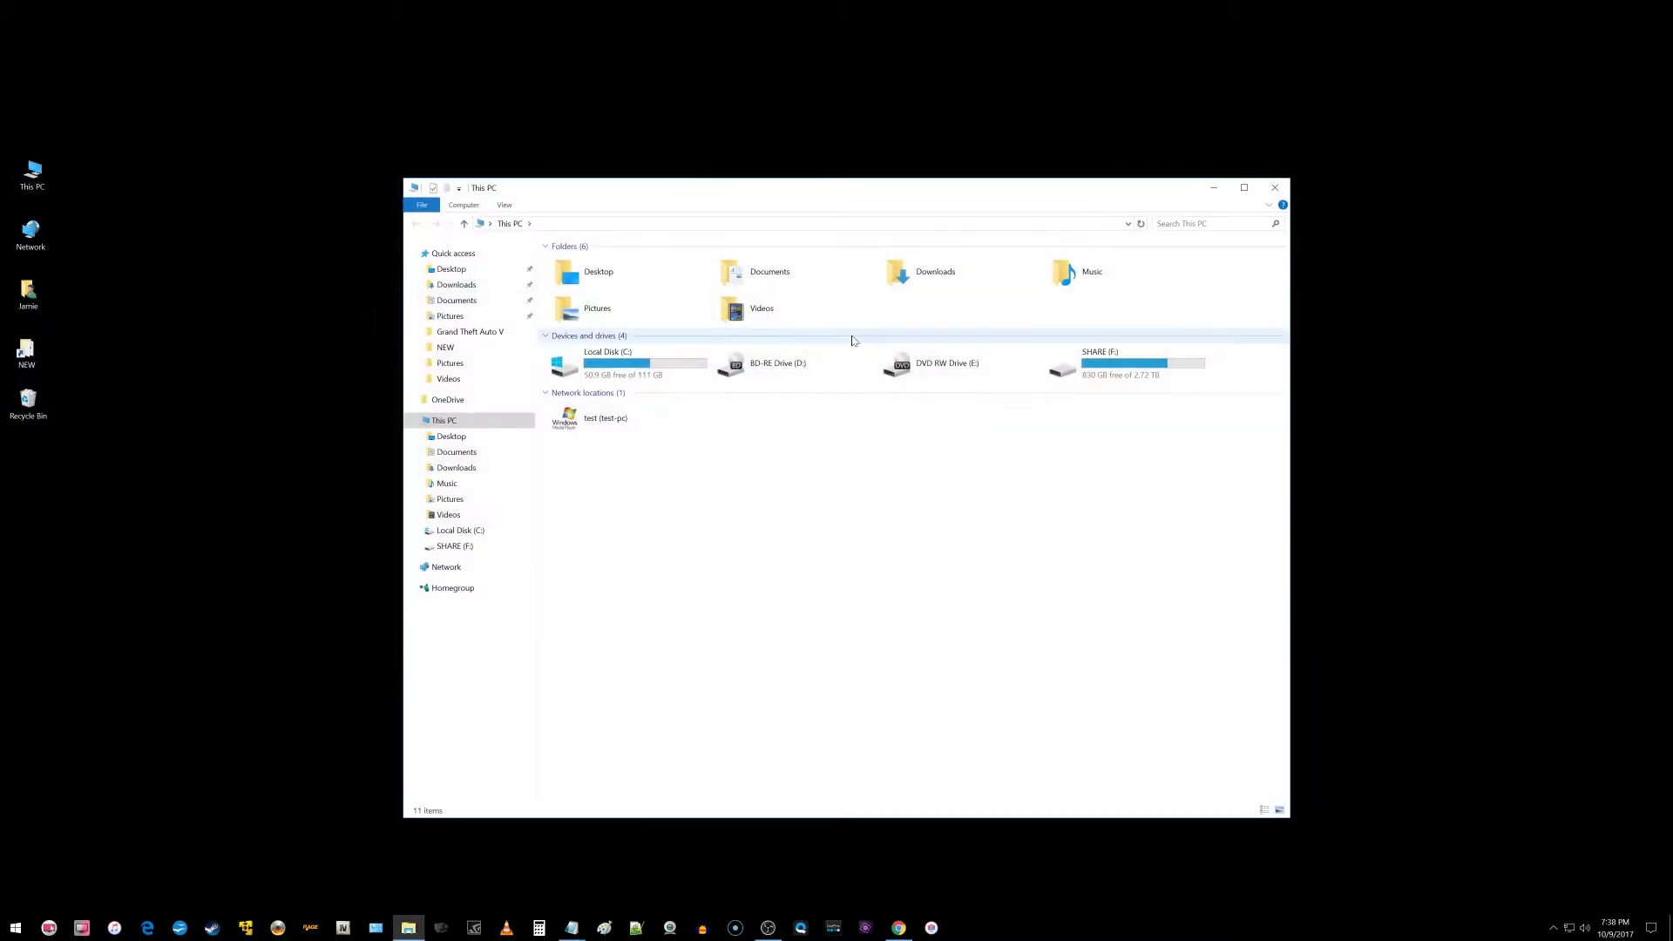
double_click(933, 277)
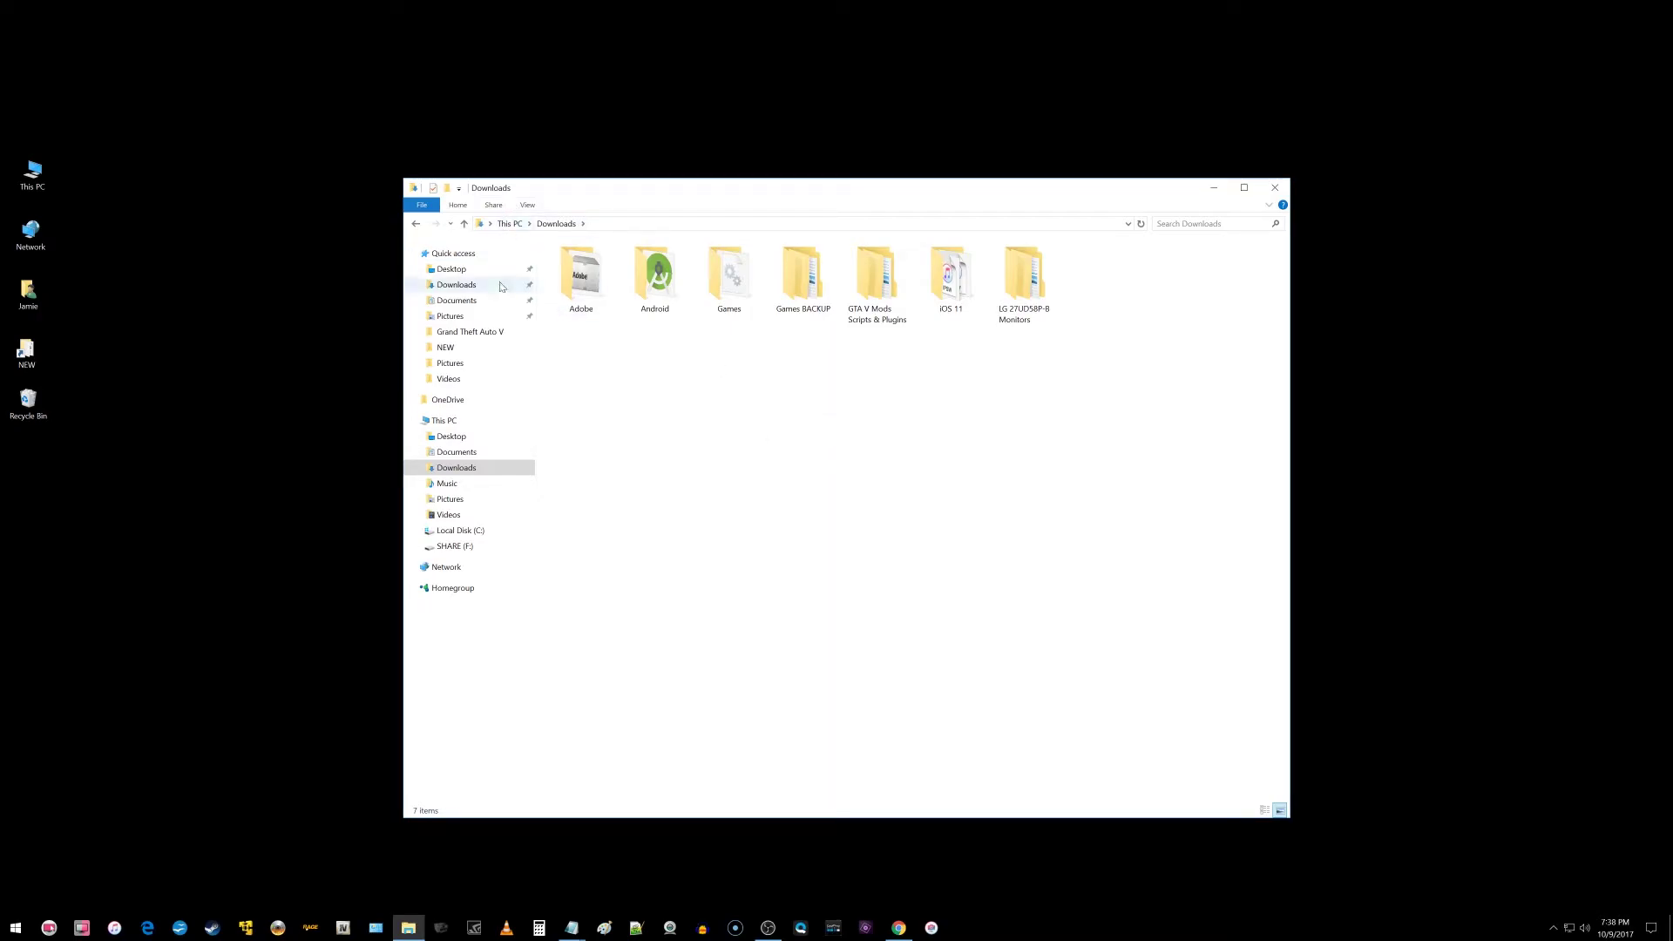
click(415, 223)
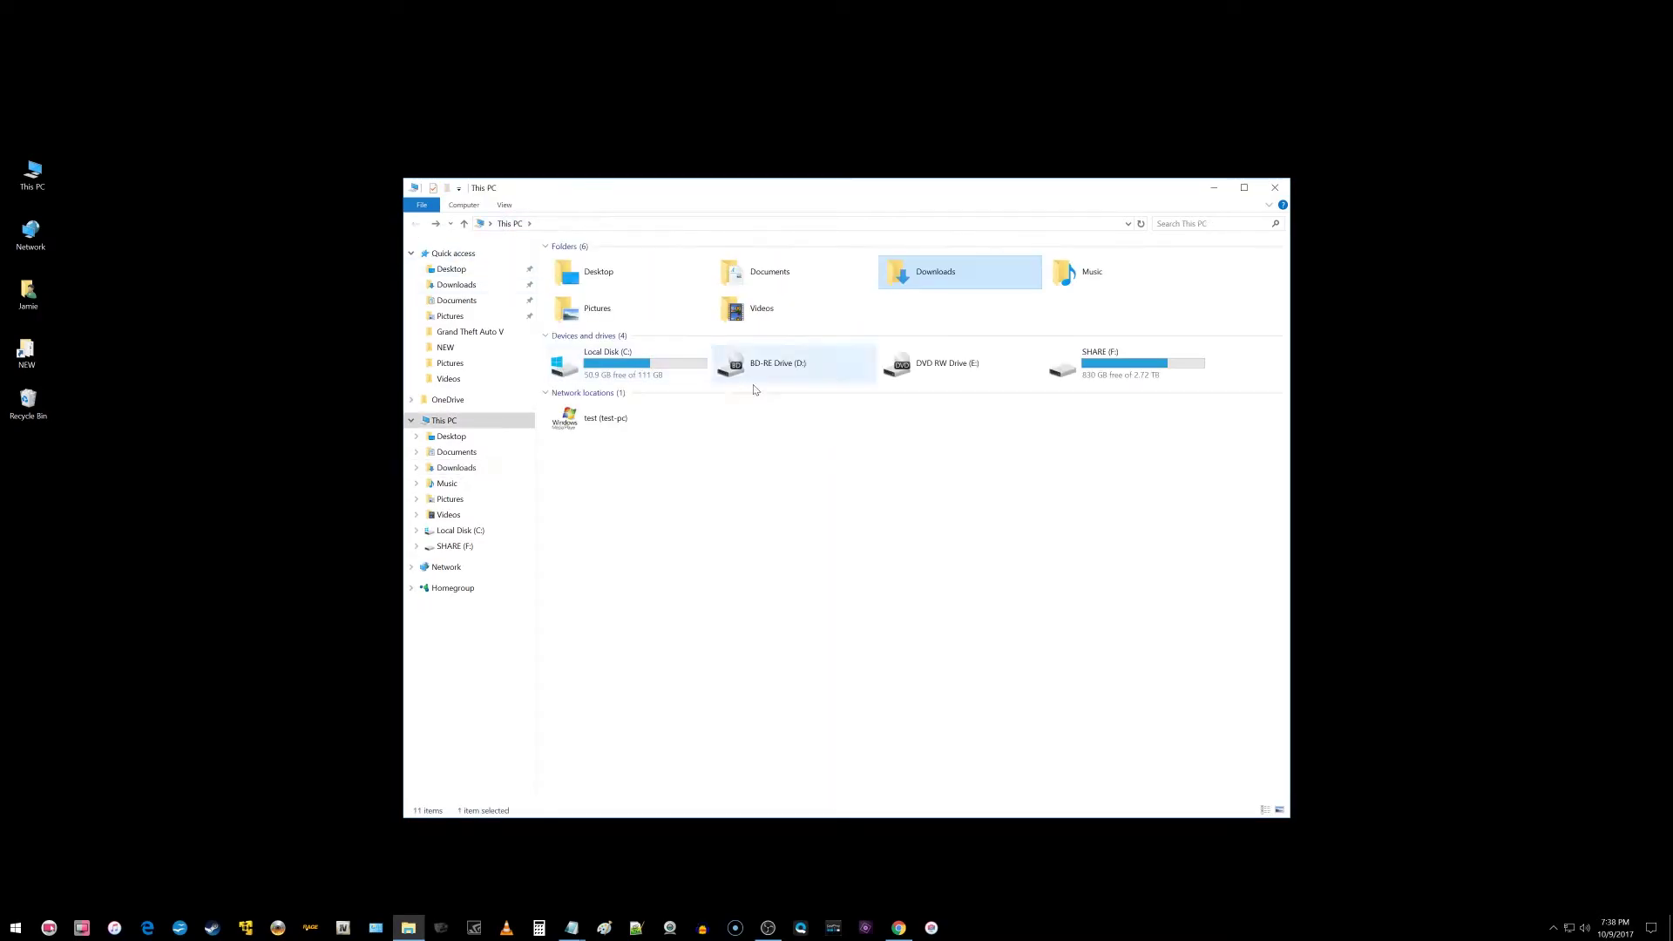
Open the Downloads folder's Properties dialog on its Customize tab
right_click(927, 277)
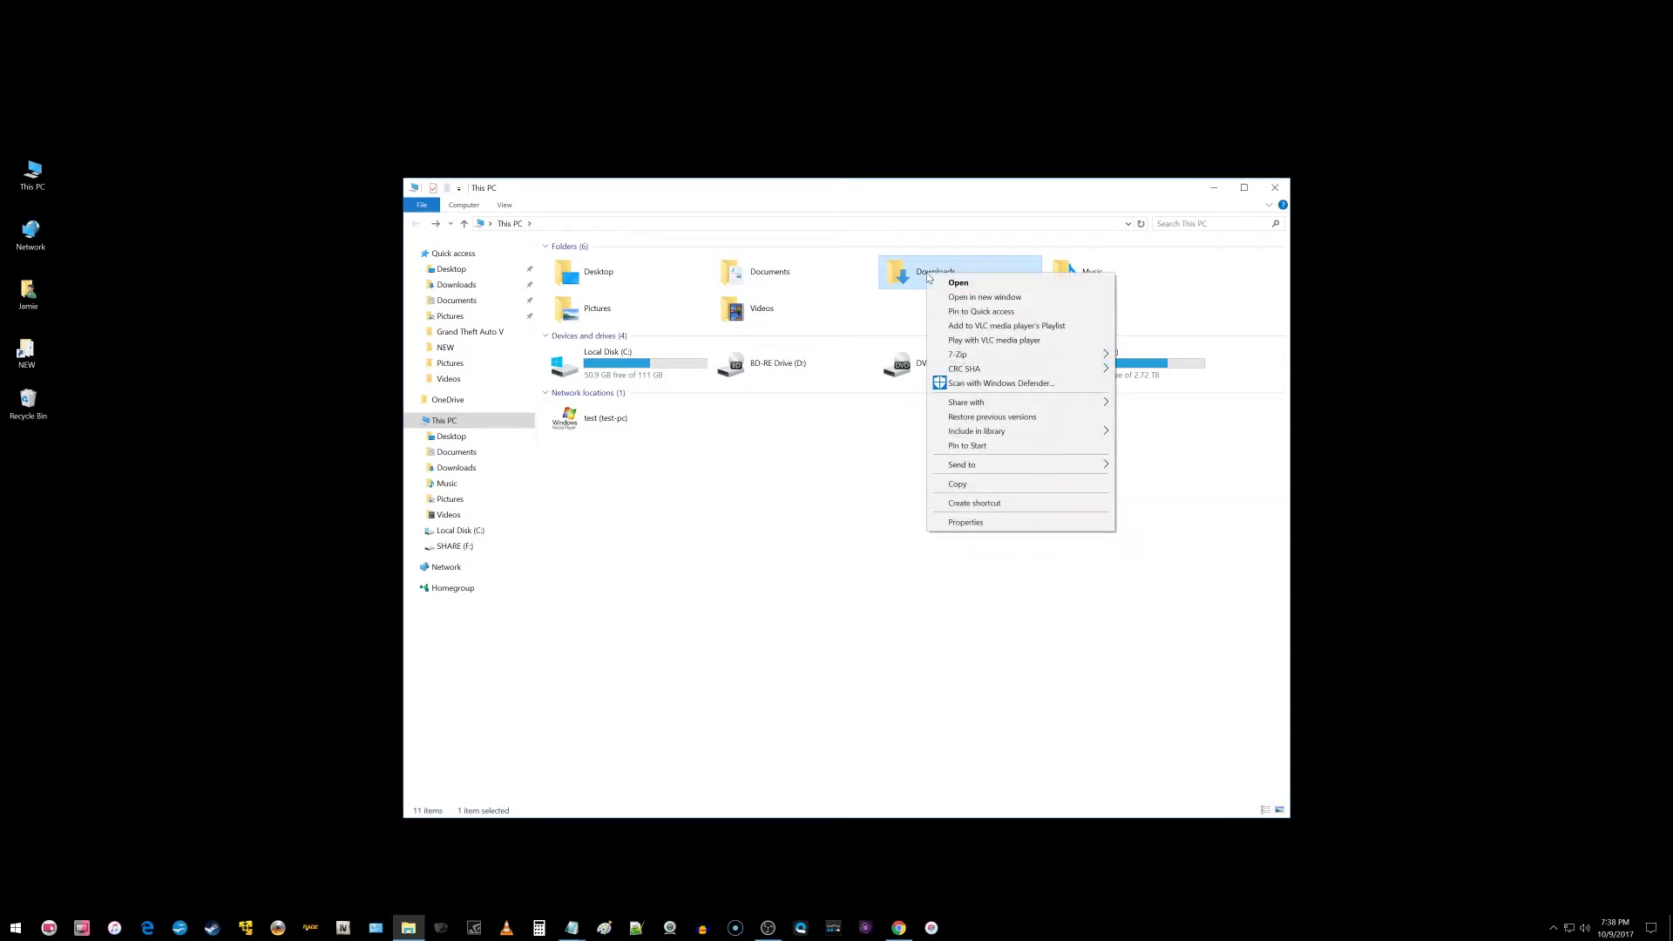
click(977, 524)
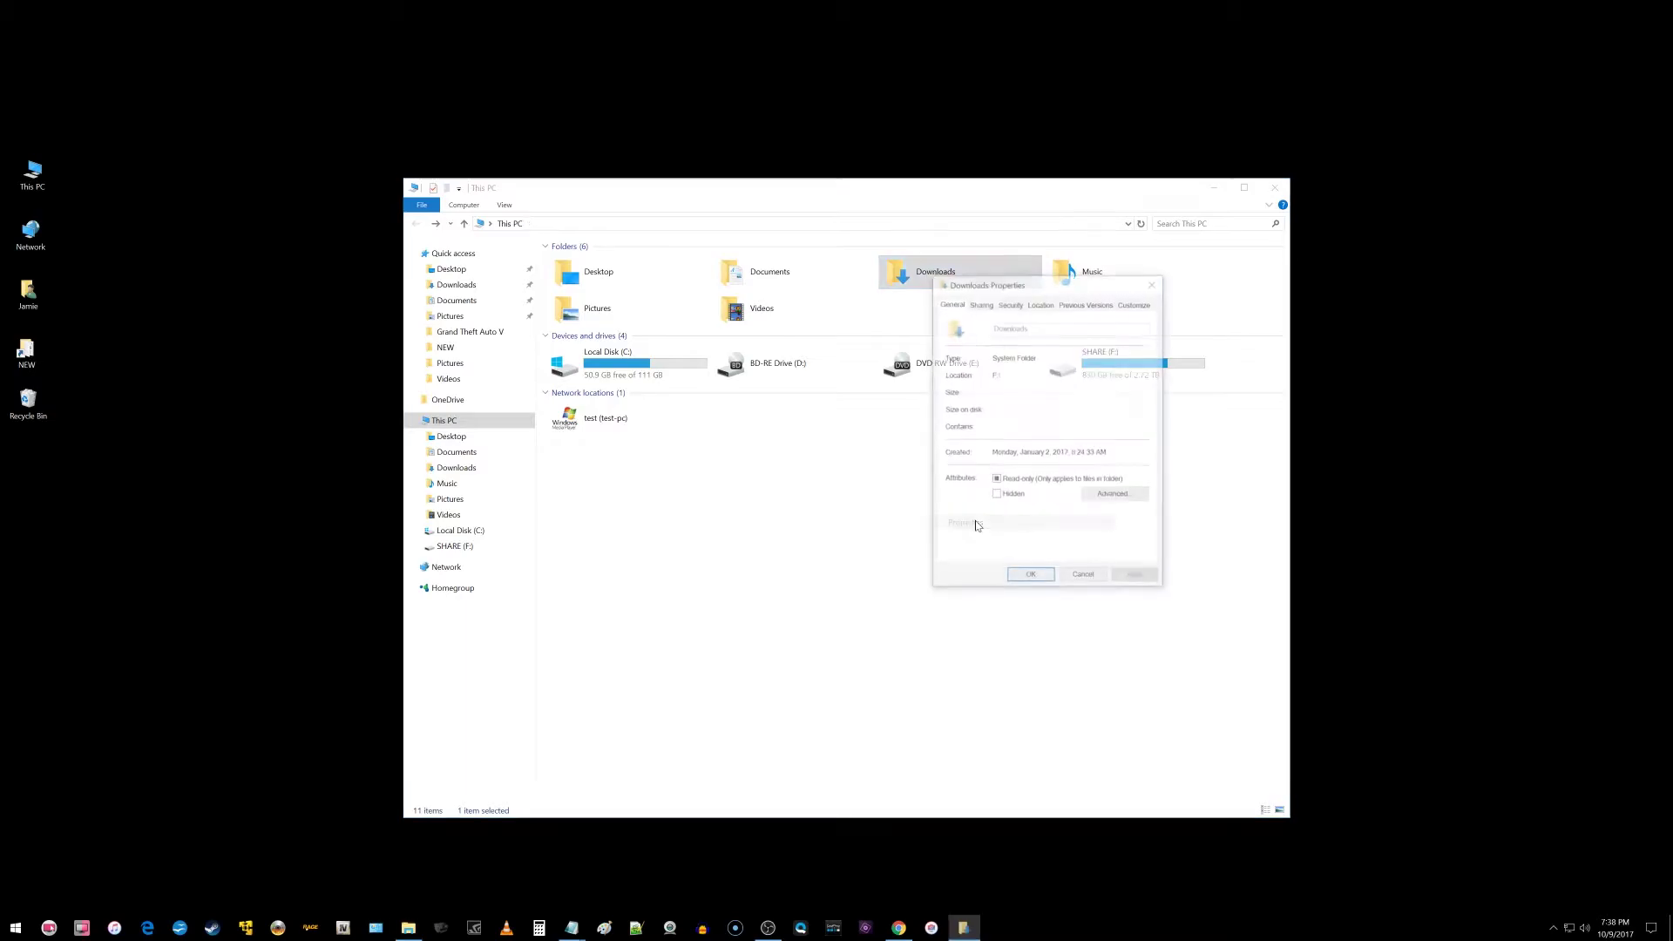
drag(1053, 285, 868, 390)
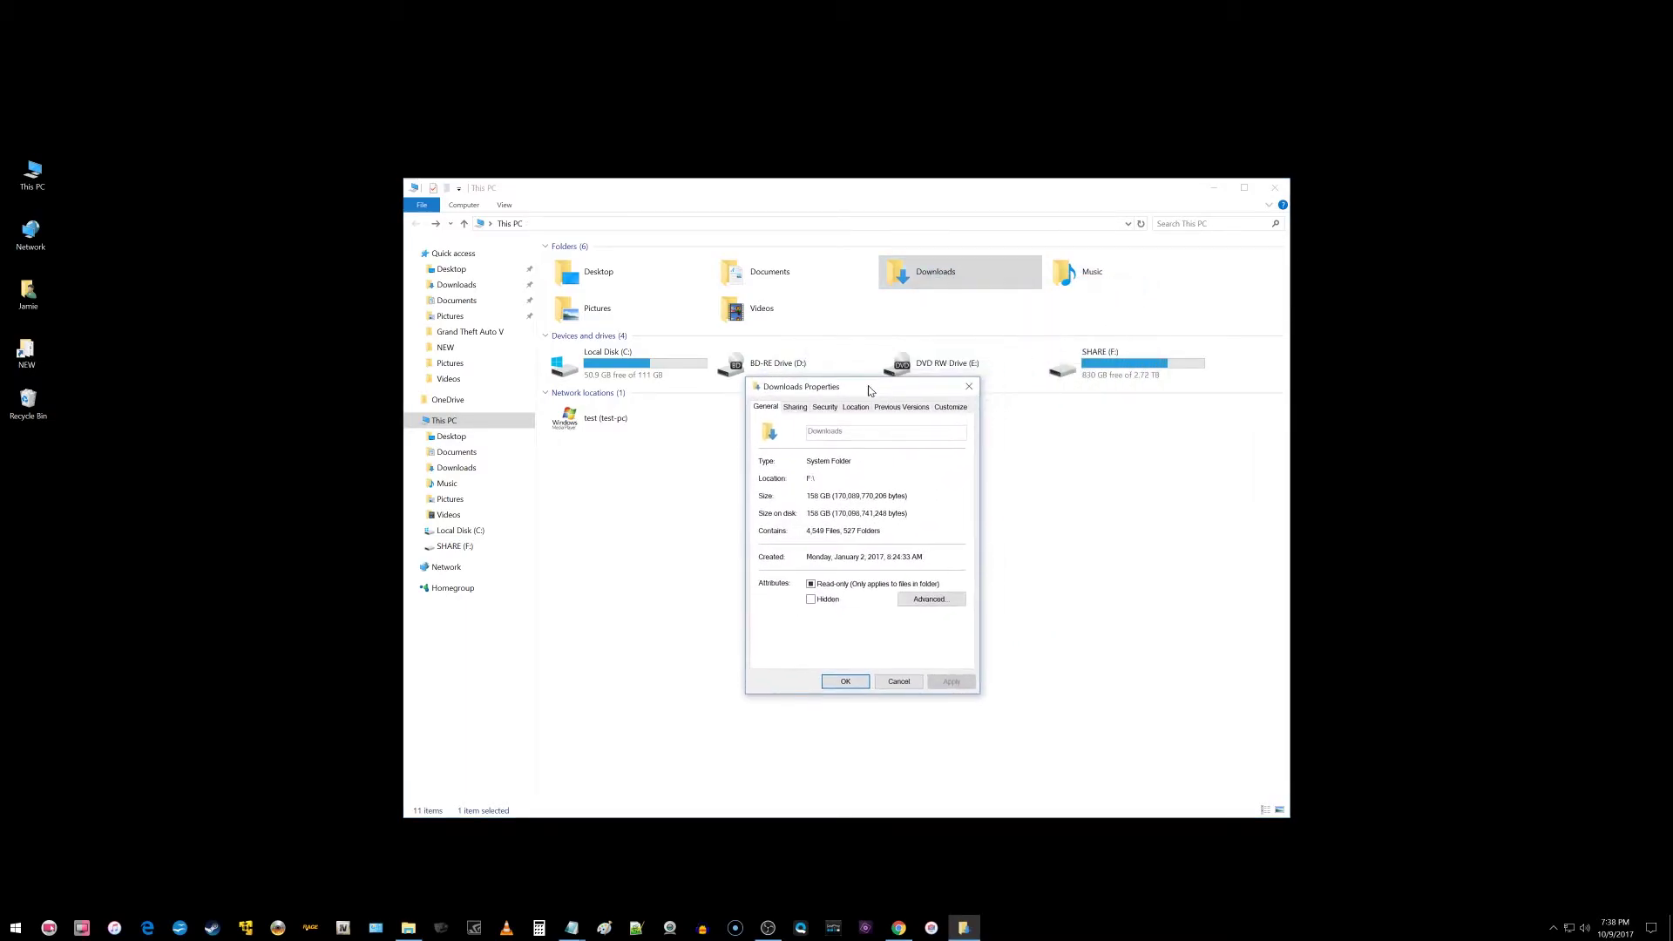
click(951, 408)
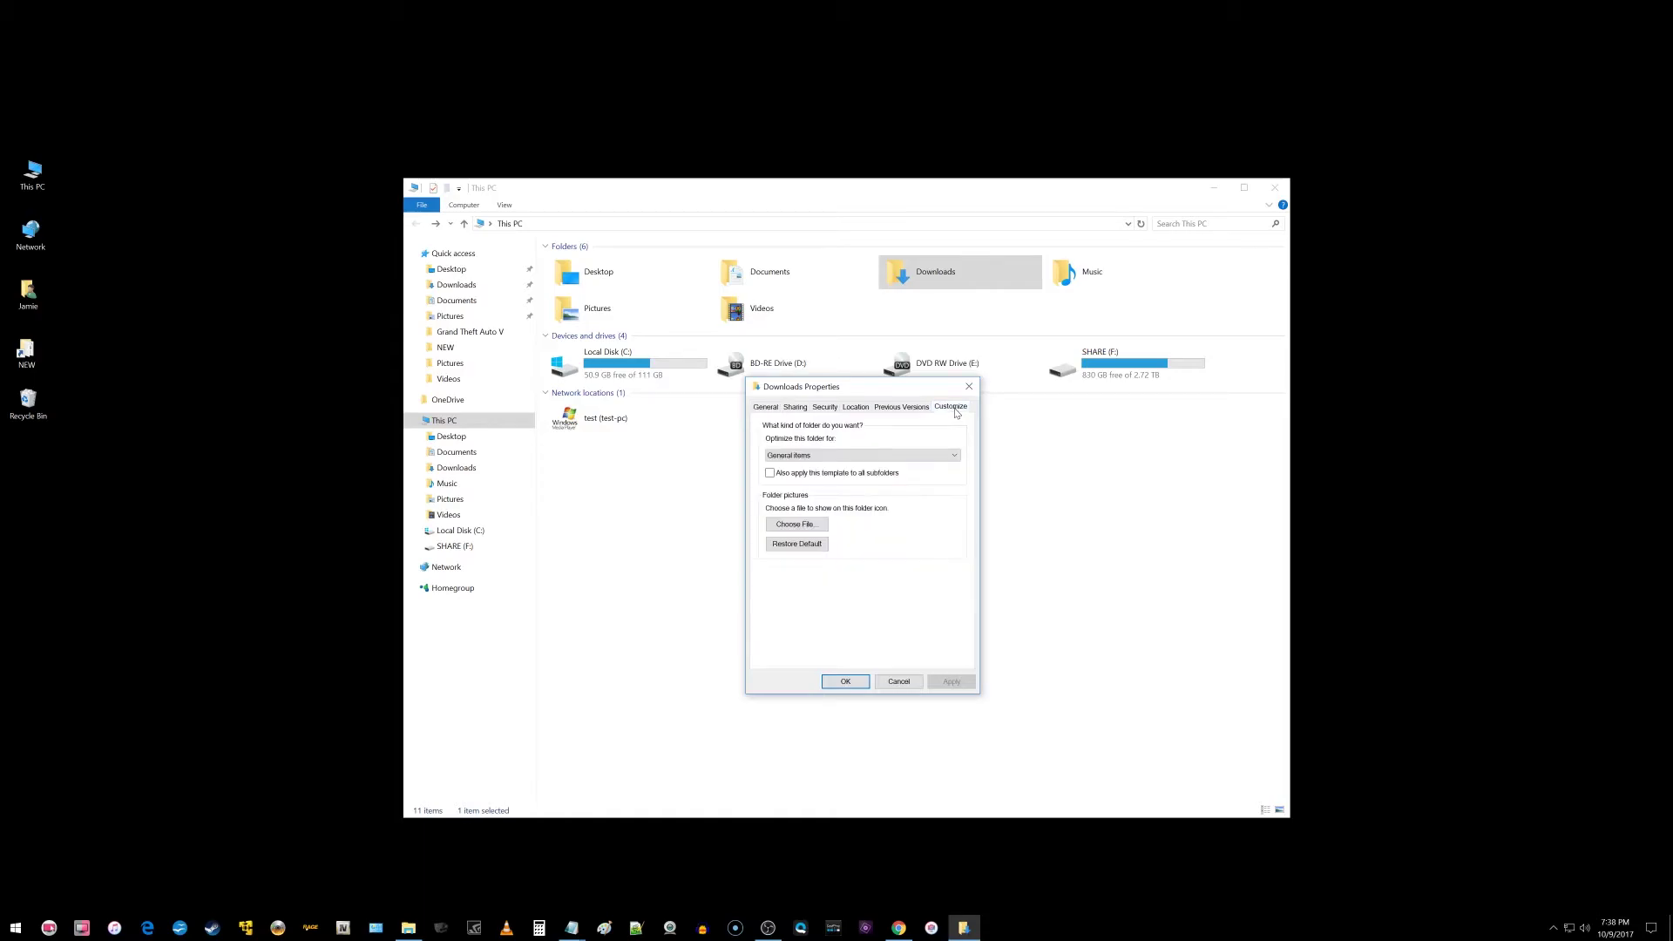
Optimize Downloads for General items, apply it to all subfolders, and confirm
click(866, 454)
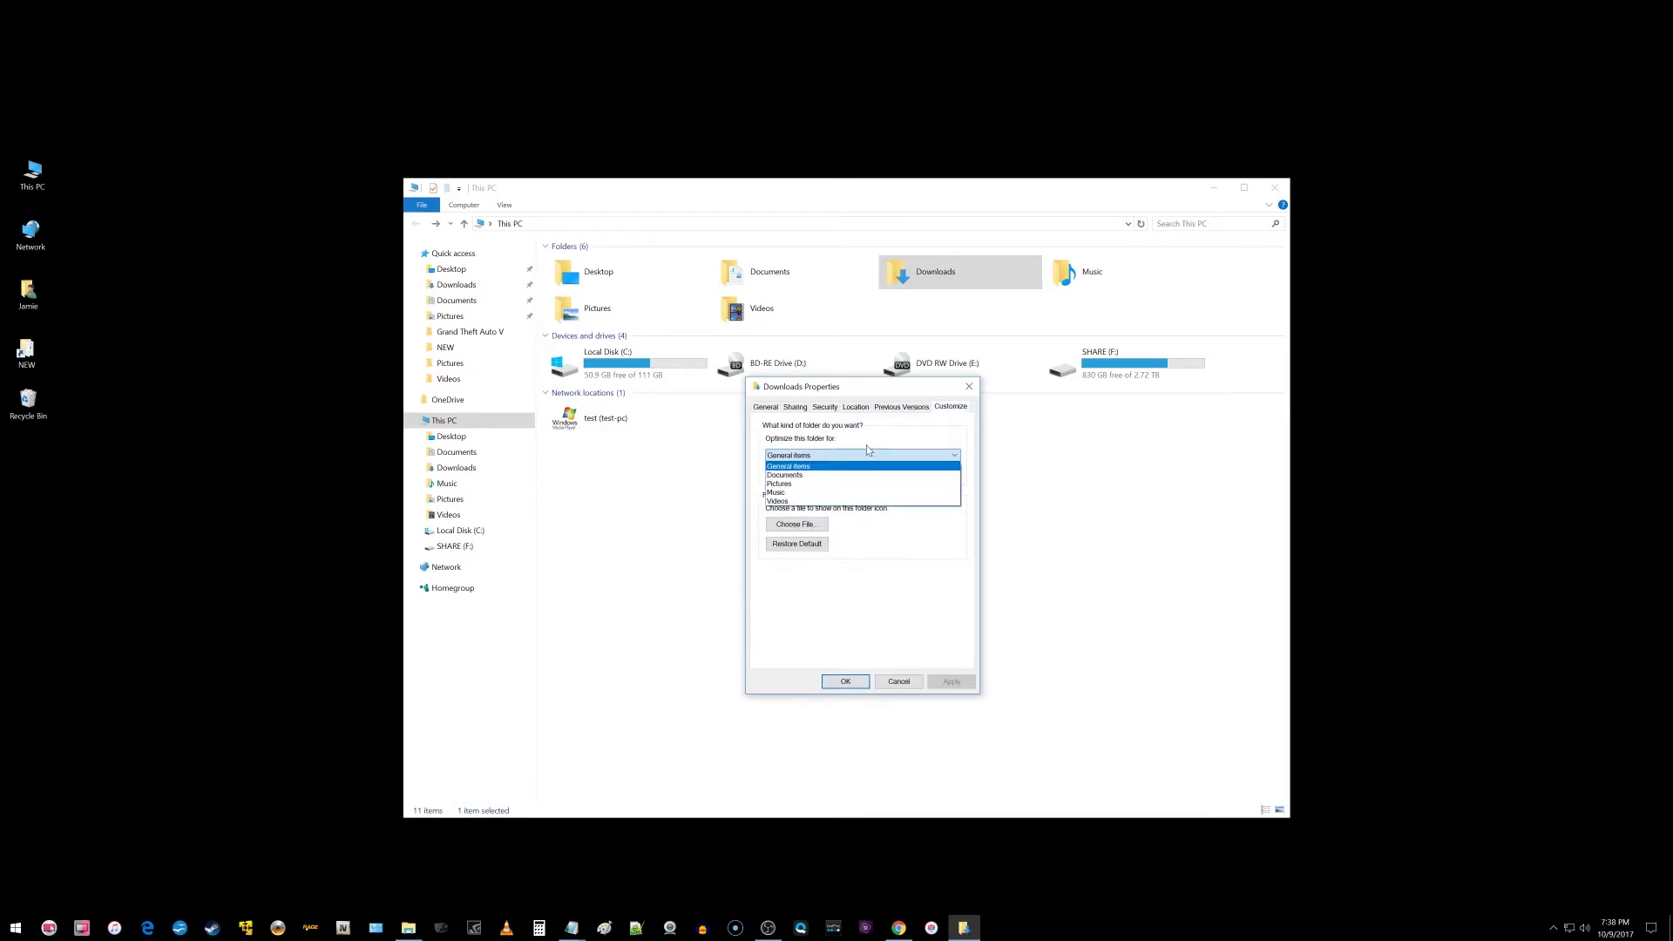
click(804, 461)
click(797, 492)
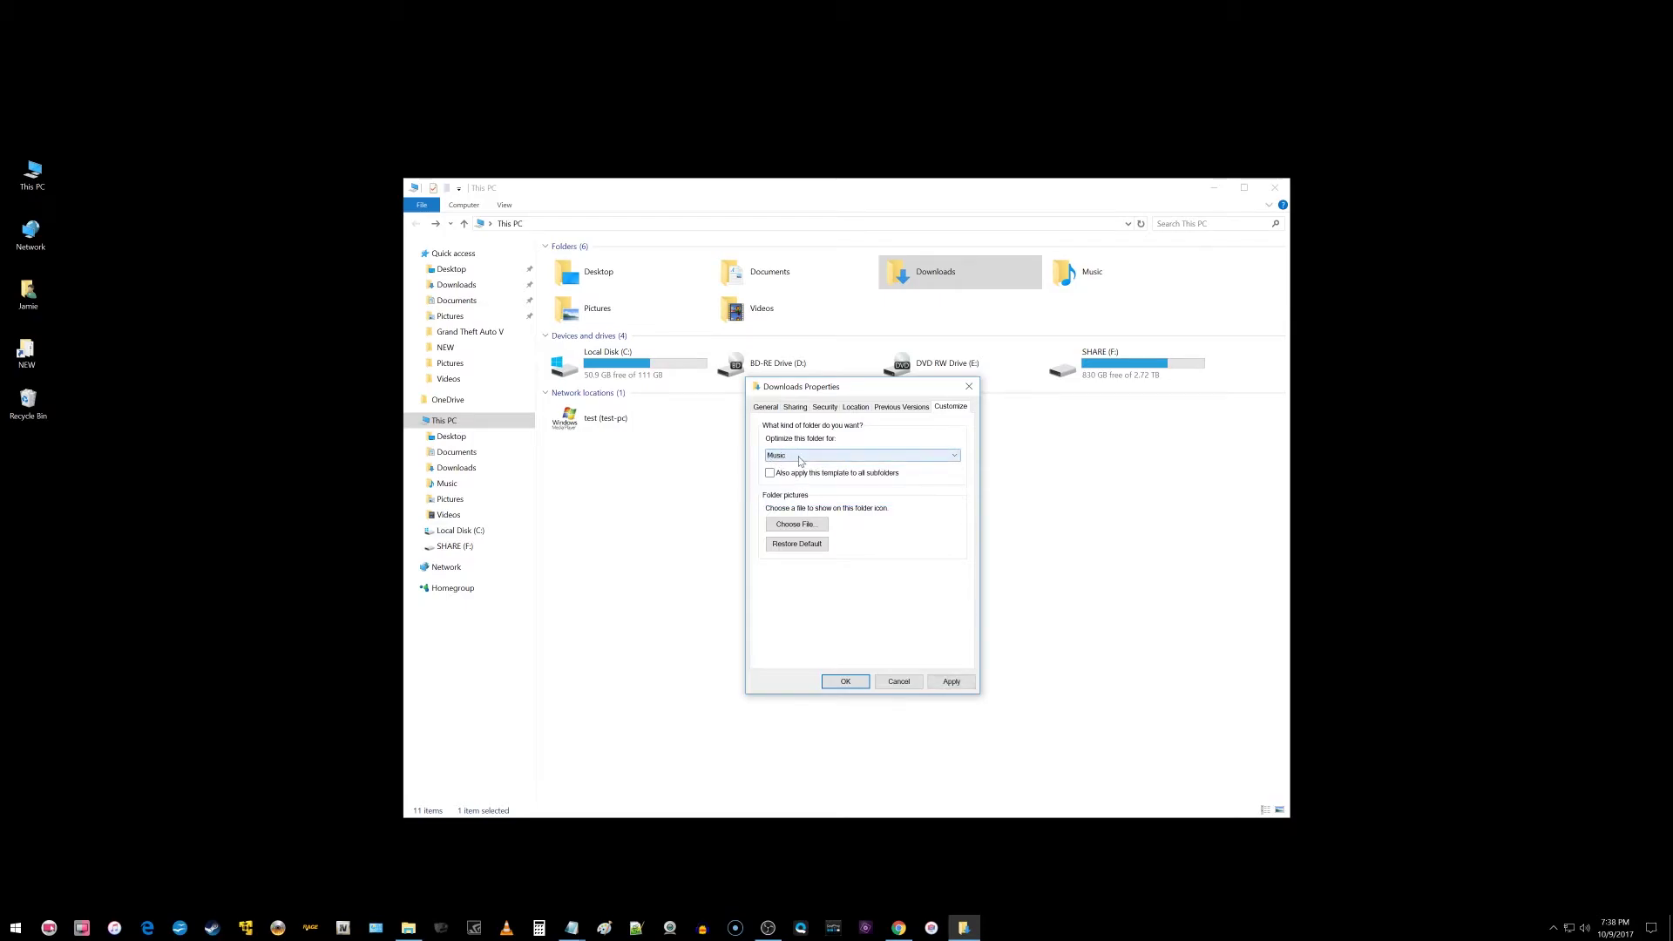
click(801, 461)
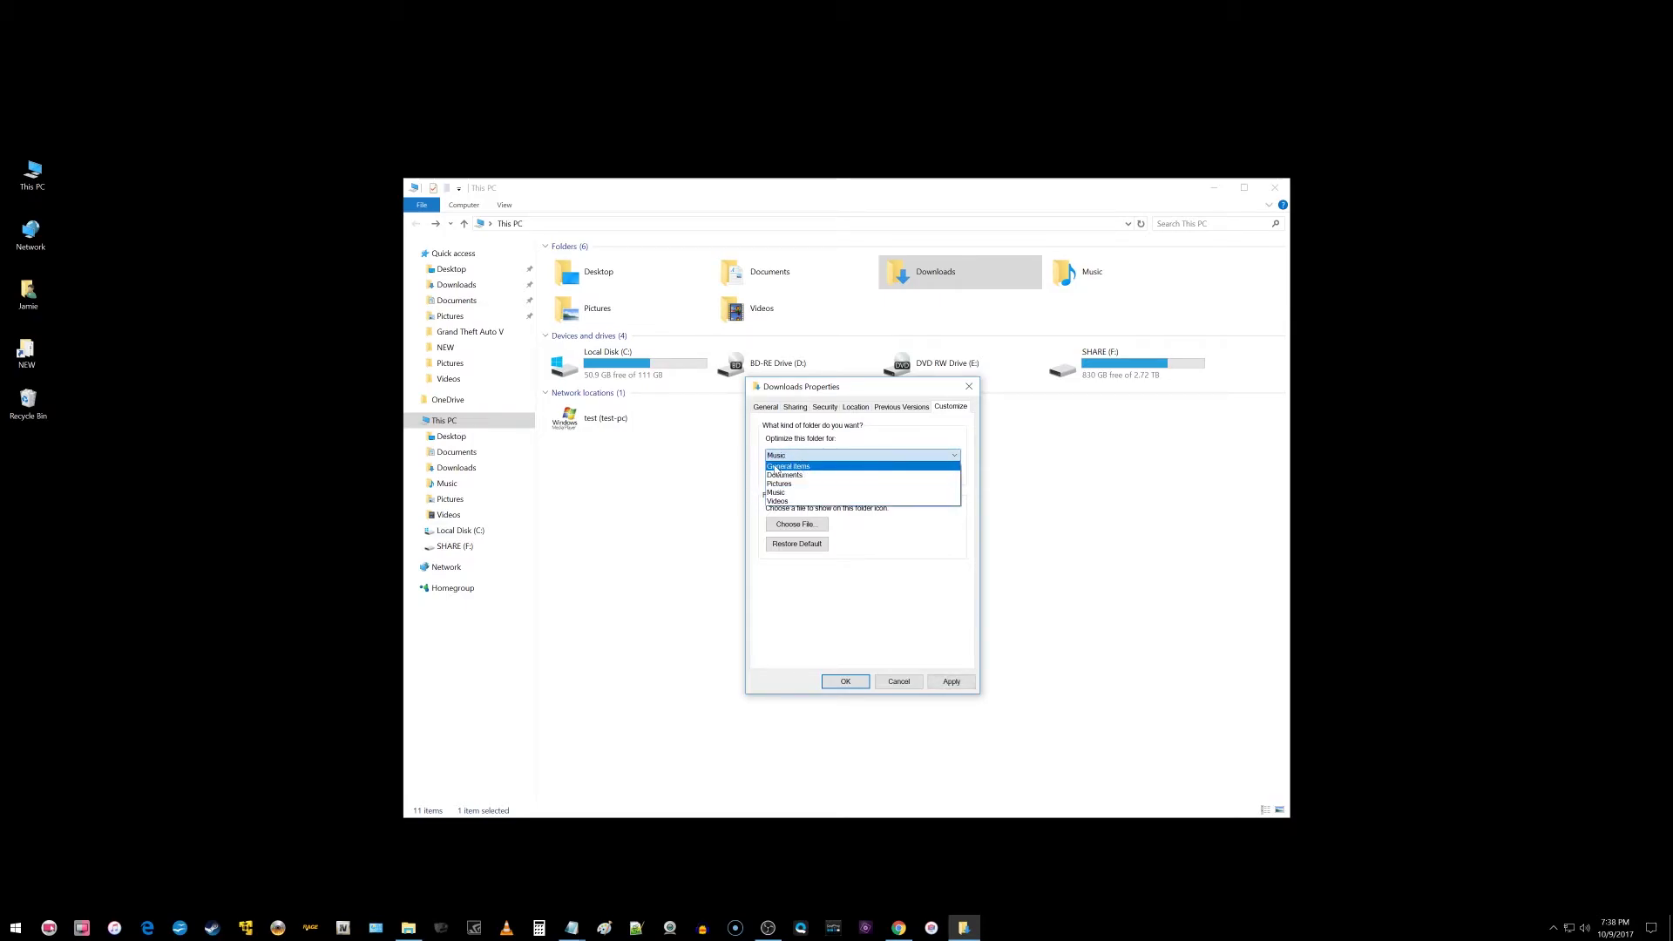
click(772, 467)
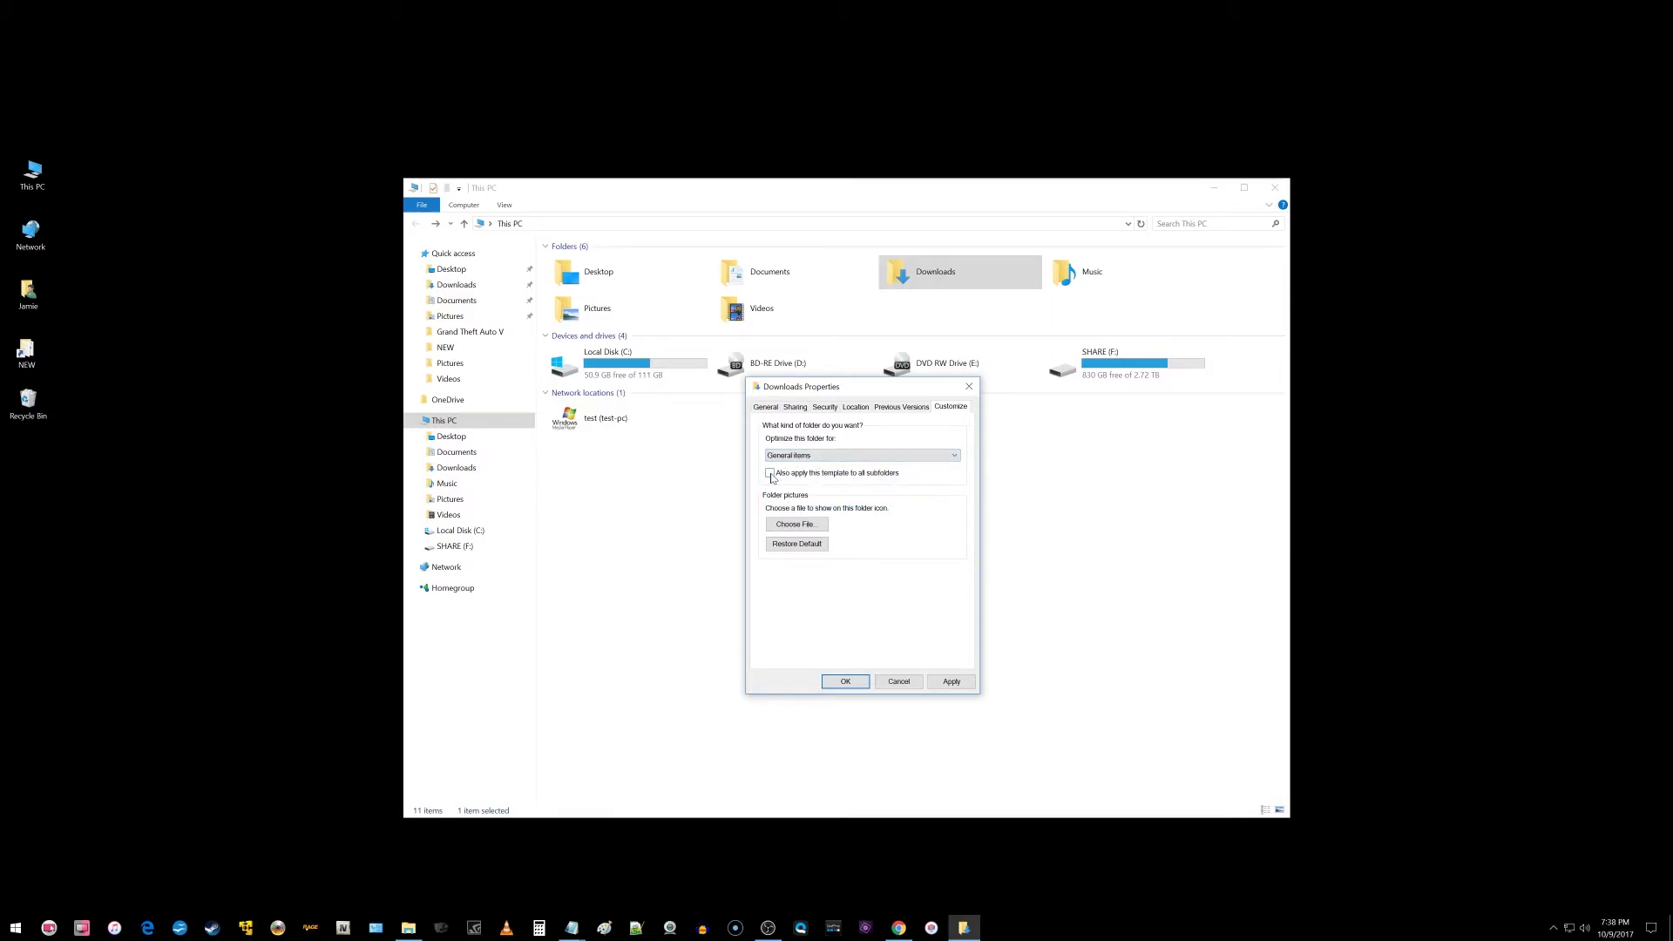
click(951, 681)
click(844, 680)
click(894, 636)
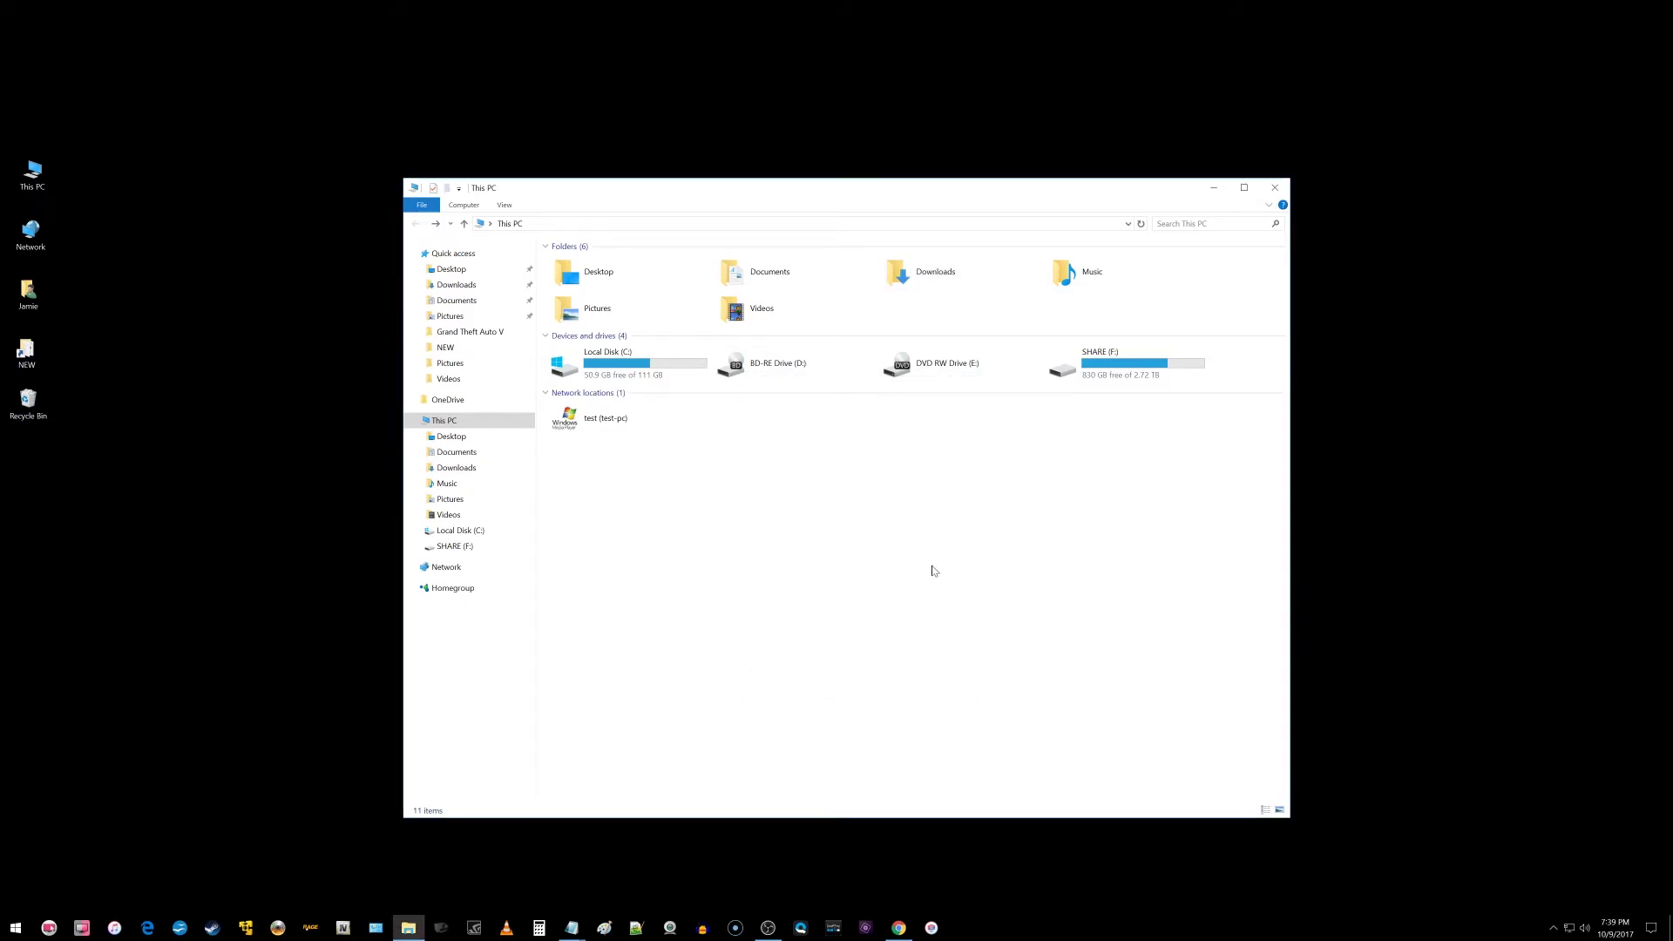
double_click(930, 274)
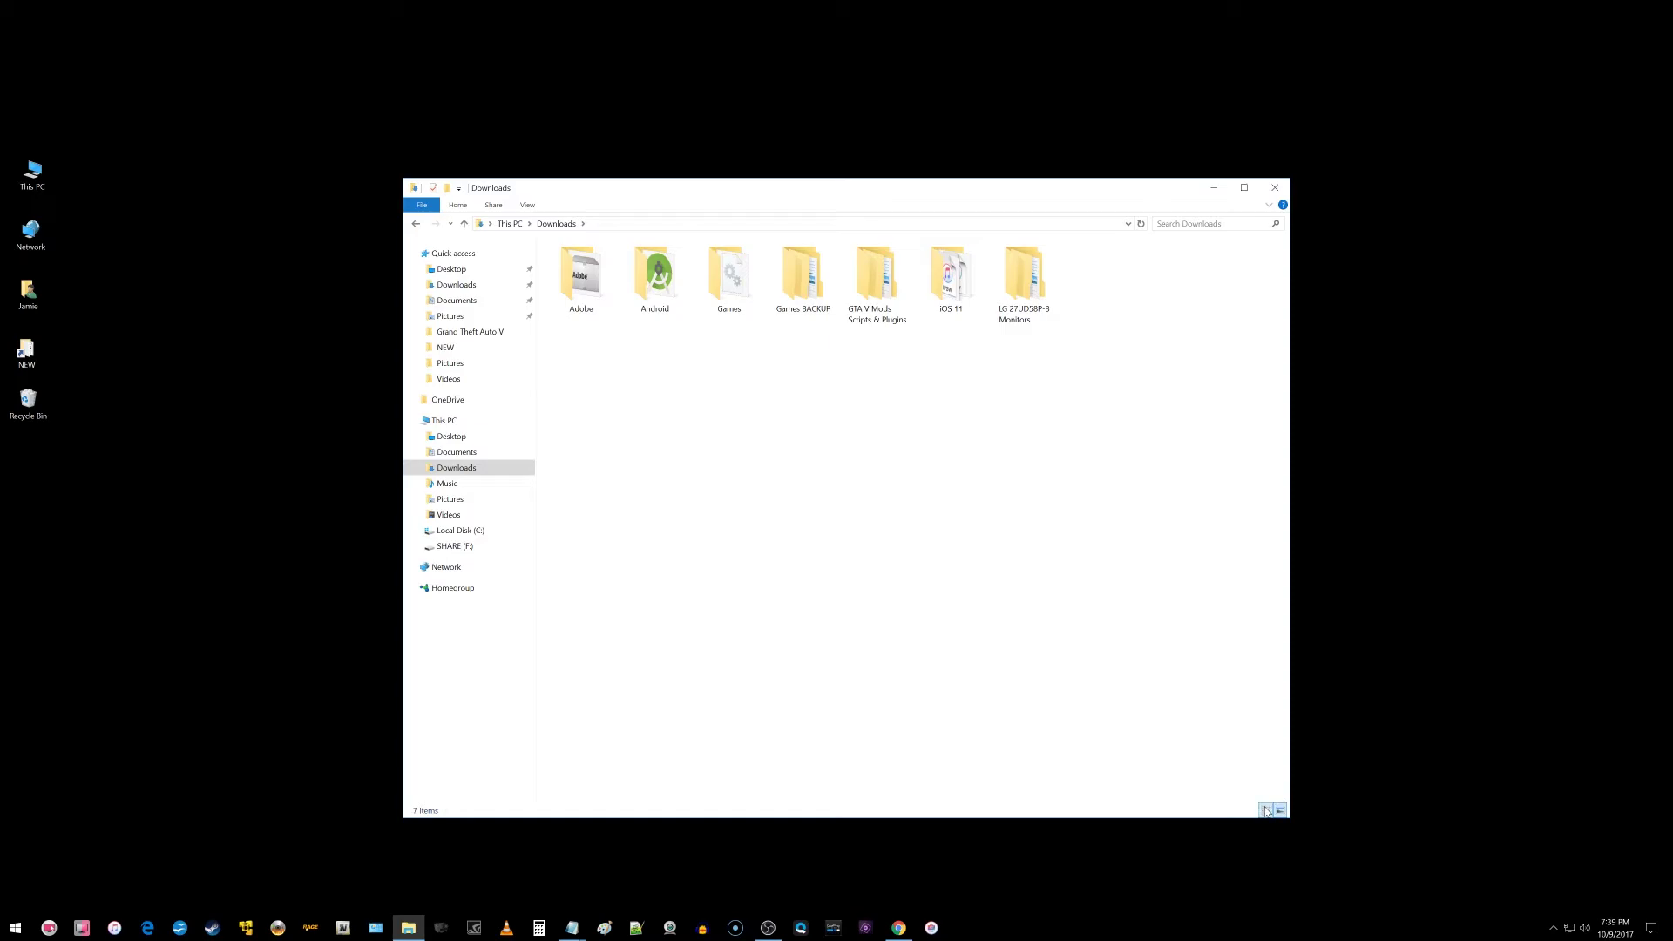
click(1266, 809)
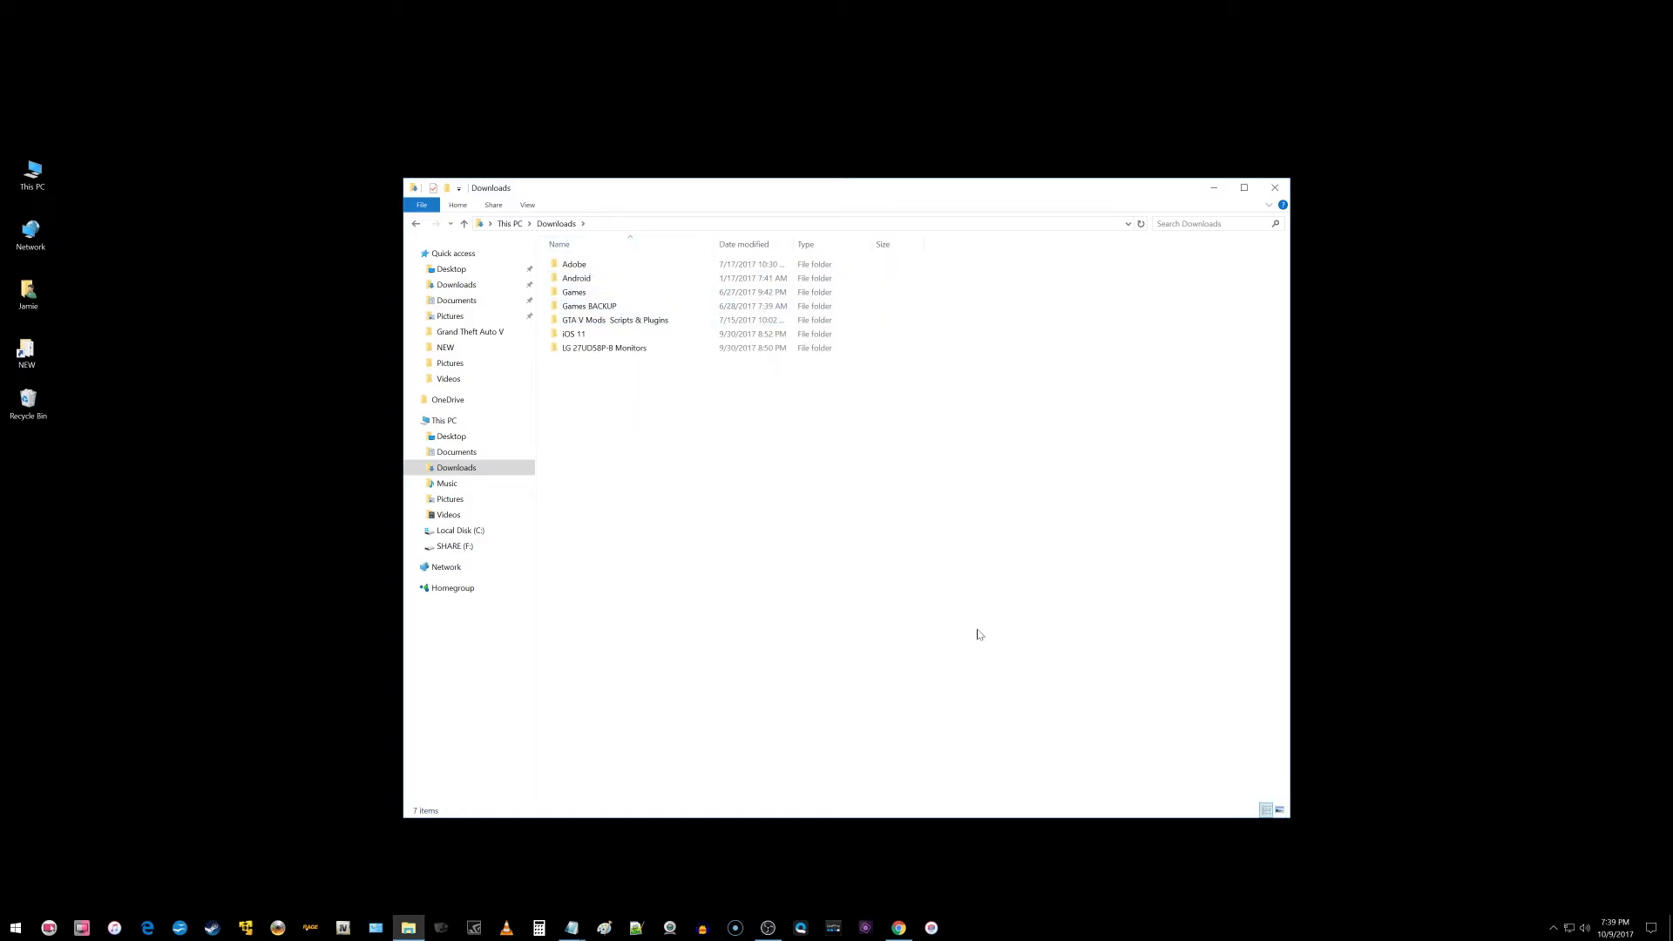
click(1279, 810)
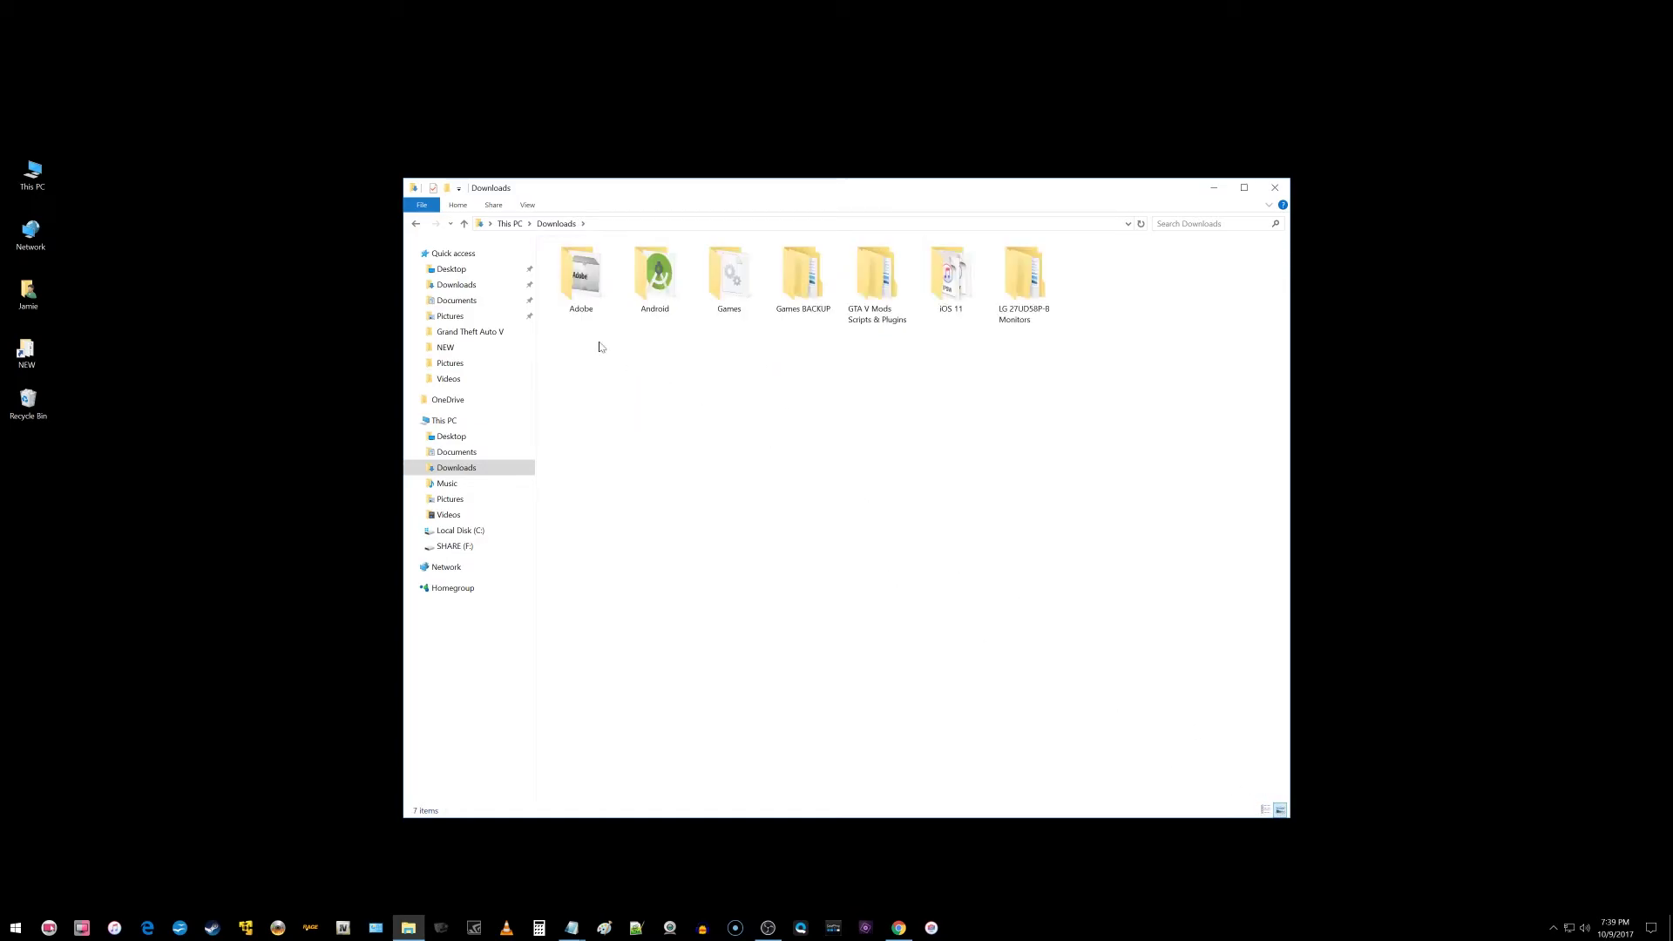
key(alt+Up)
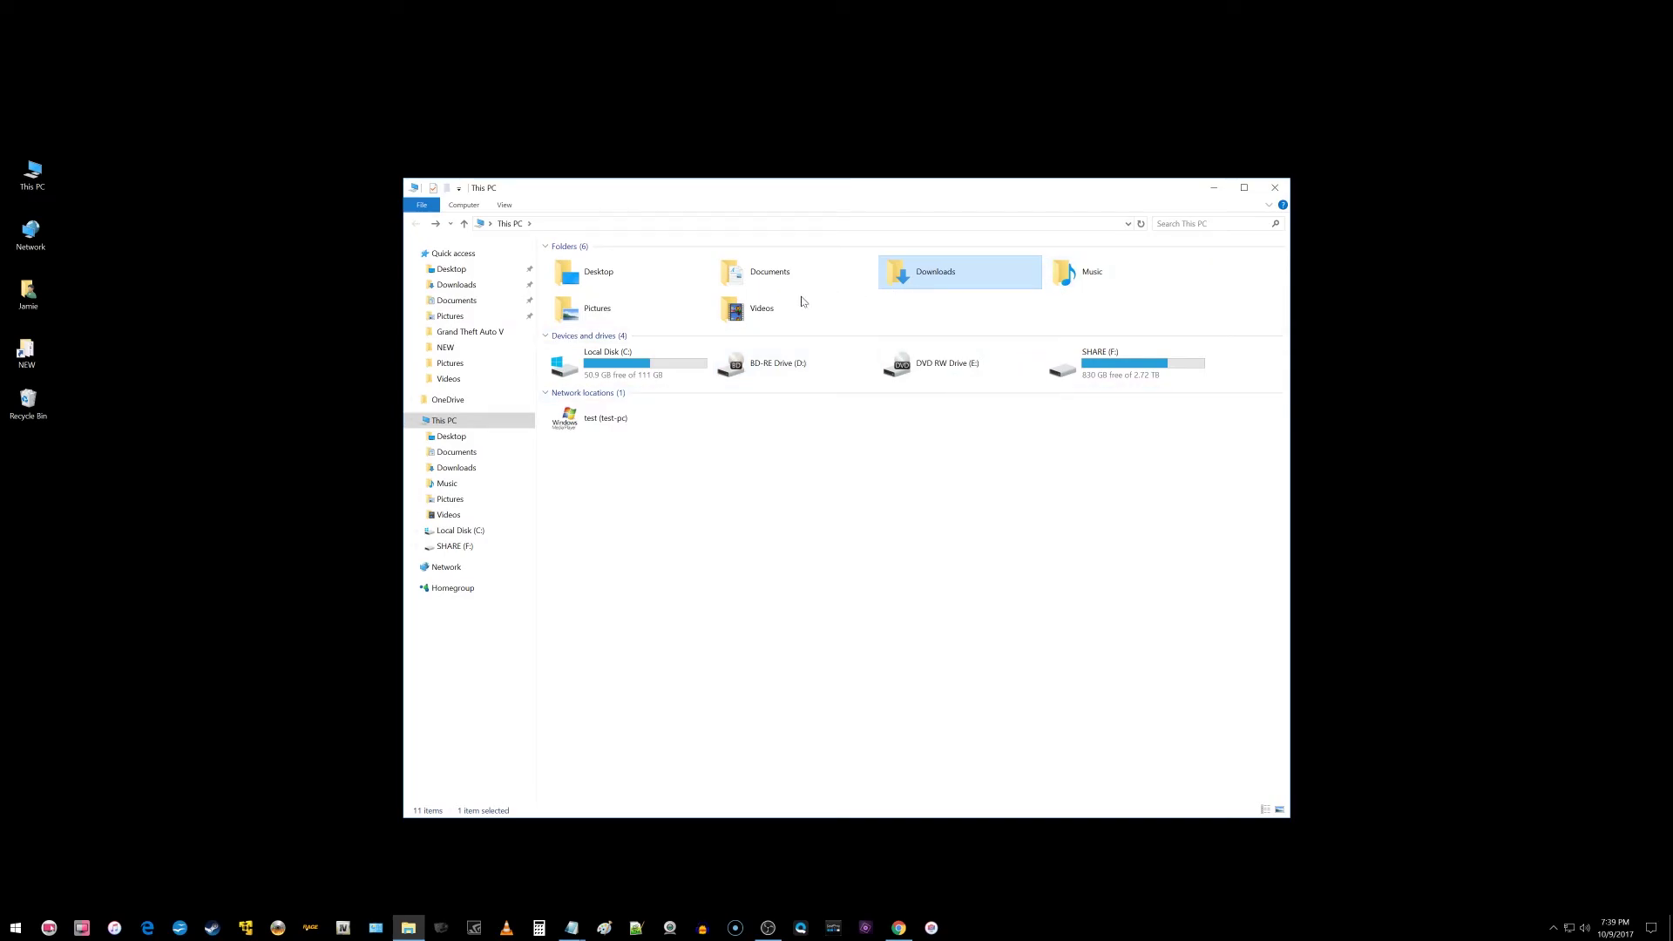
right_click(622, 309)
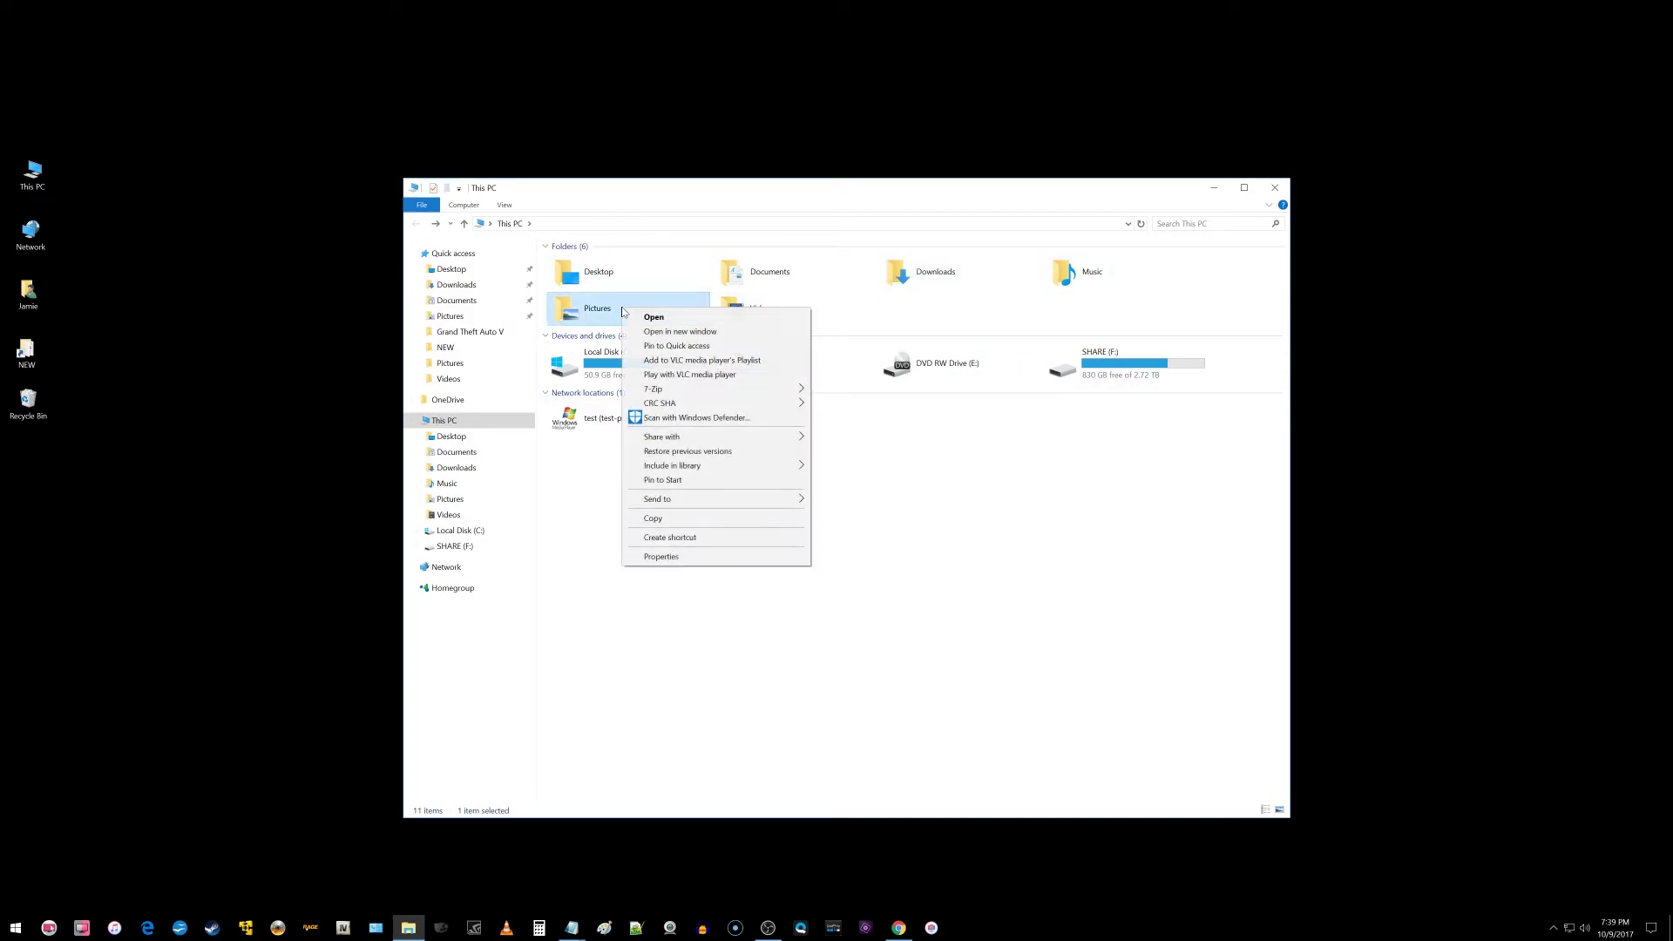
click(701, 556)
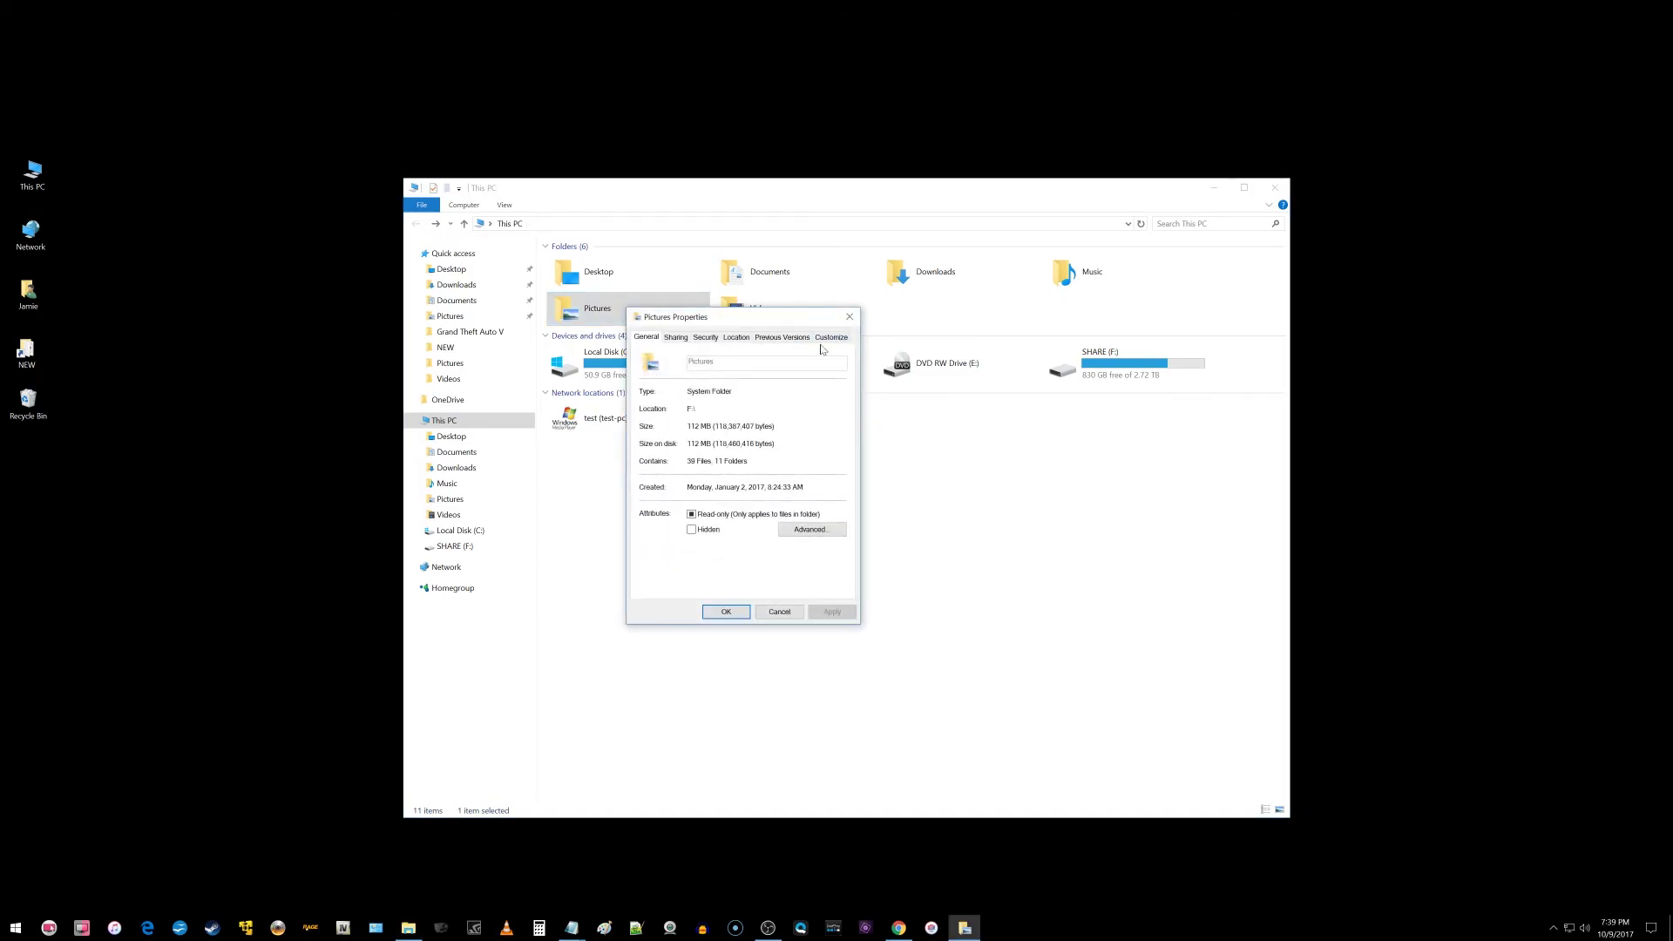
click(830, 338)
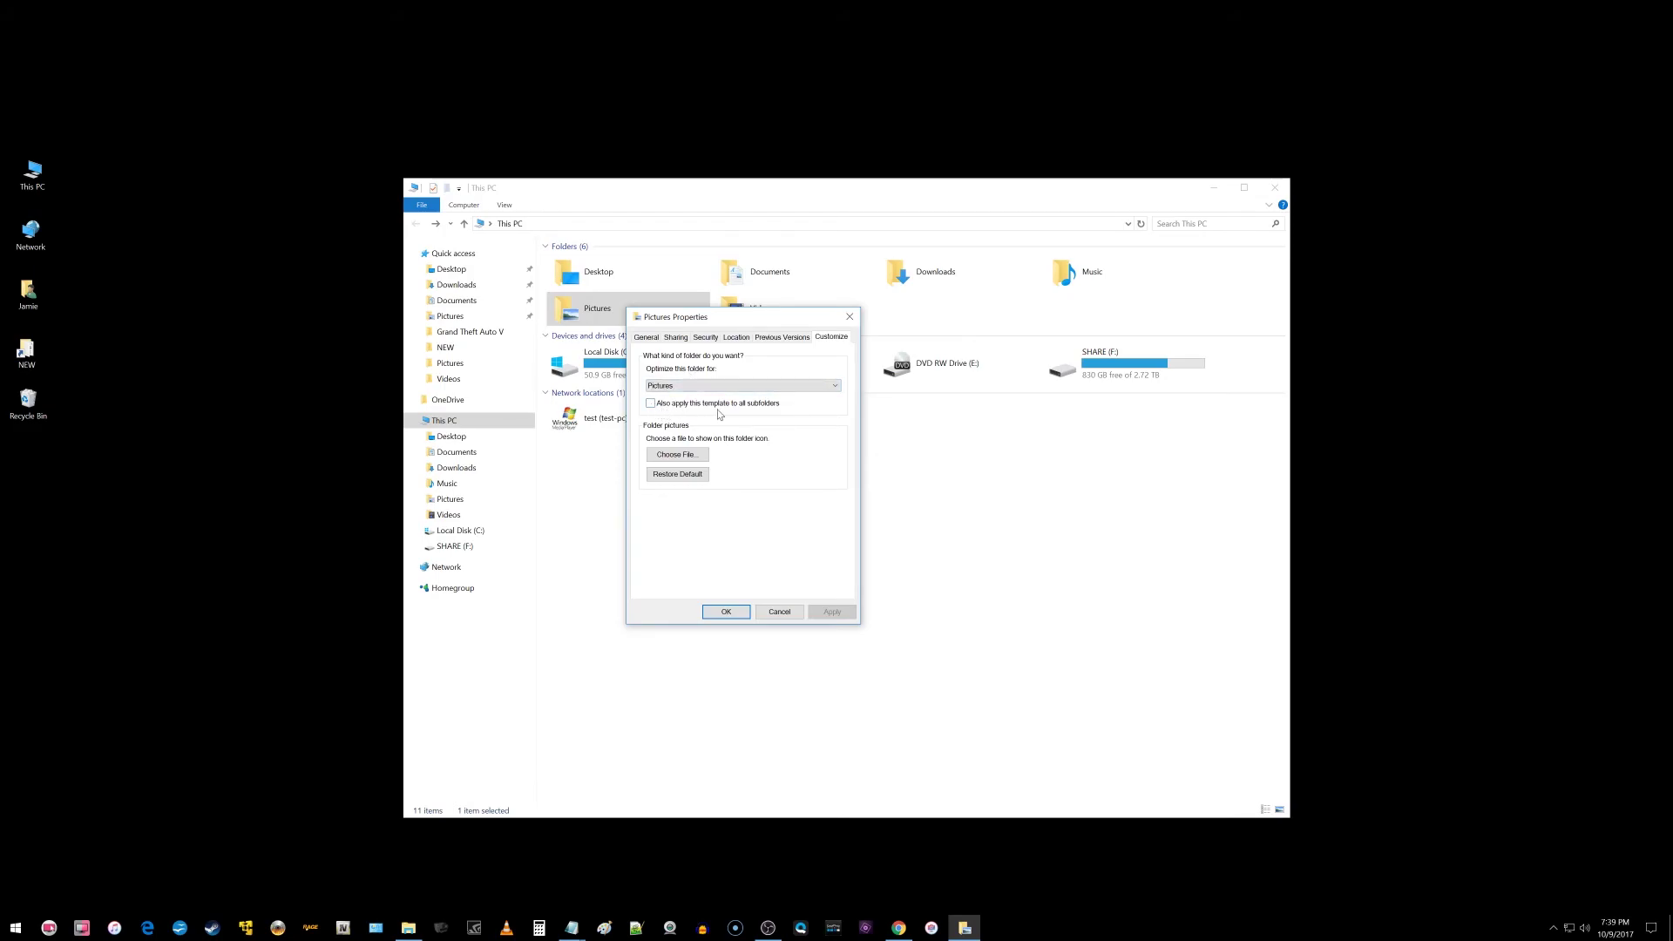
click(780, 612)
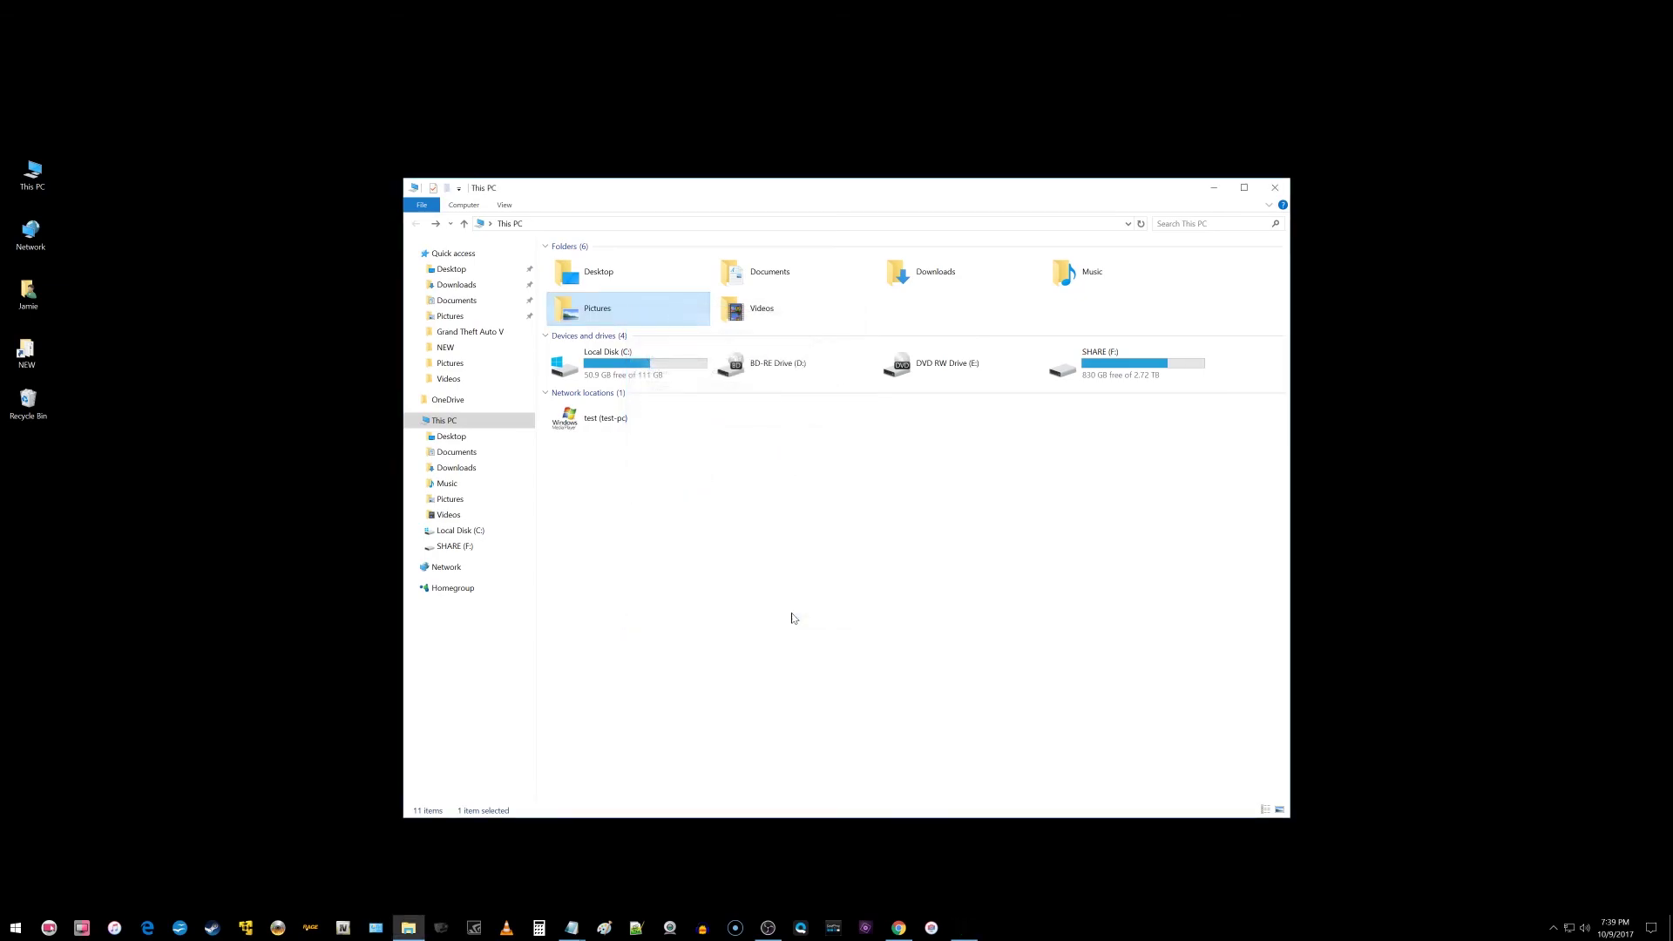
double_click(923, 275)
Reopen the Downloads Properties Customize tab to check the folder type
click(416, 224)
right_click(941, 275)
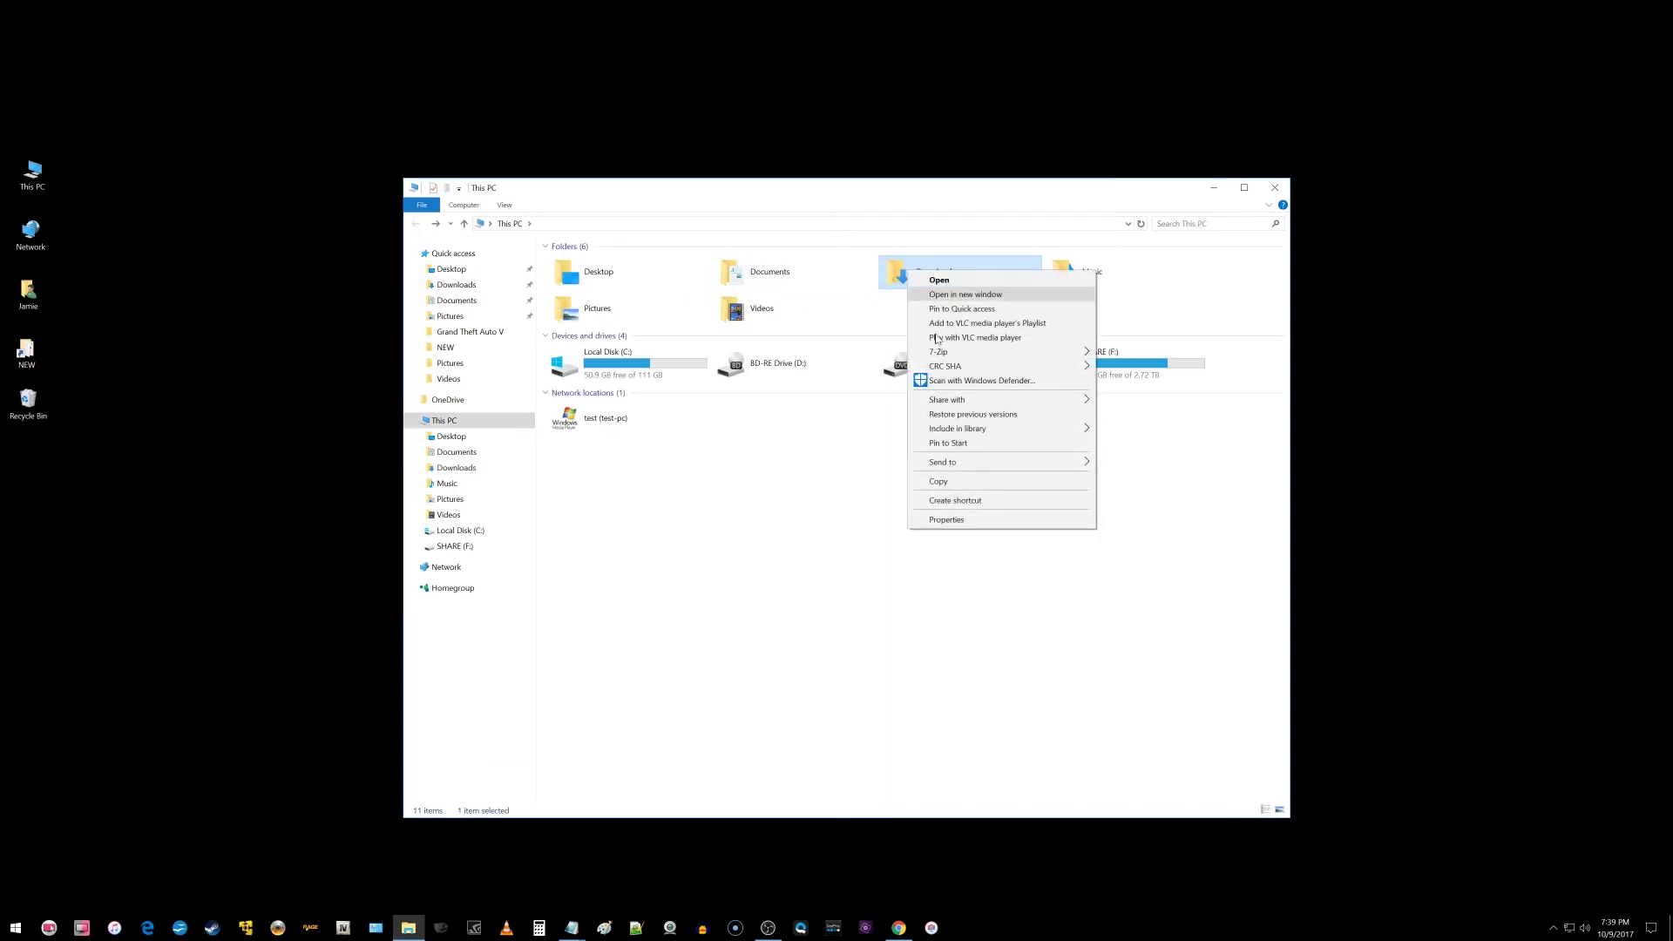
click(968, 520)
click(1114, 298)
click(1025, 350)
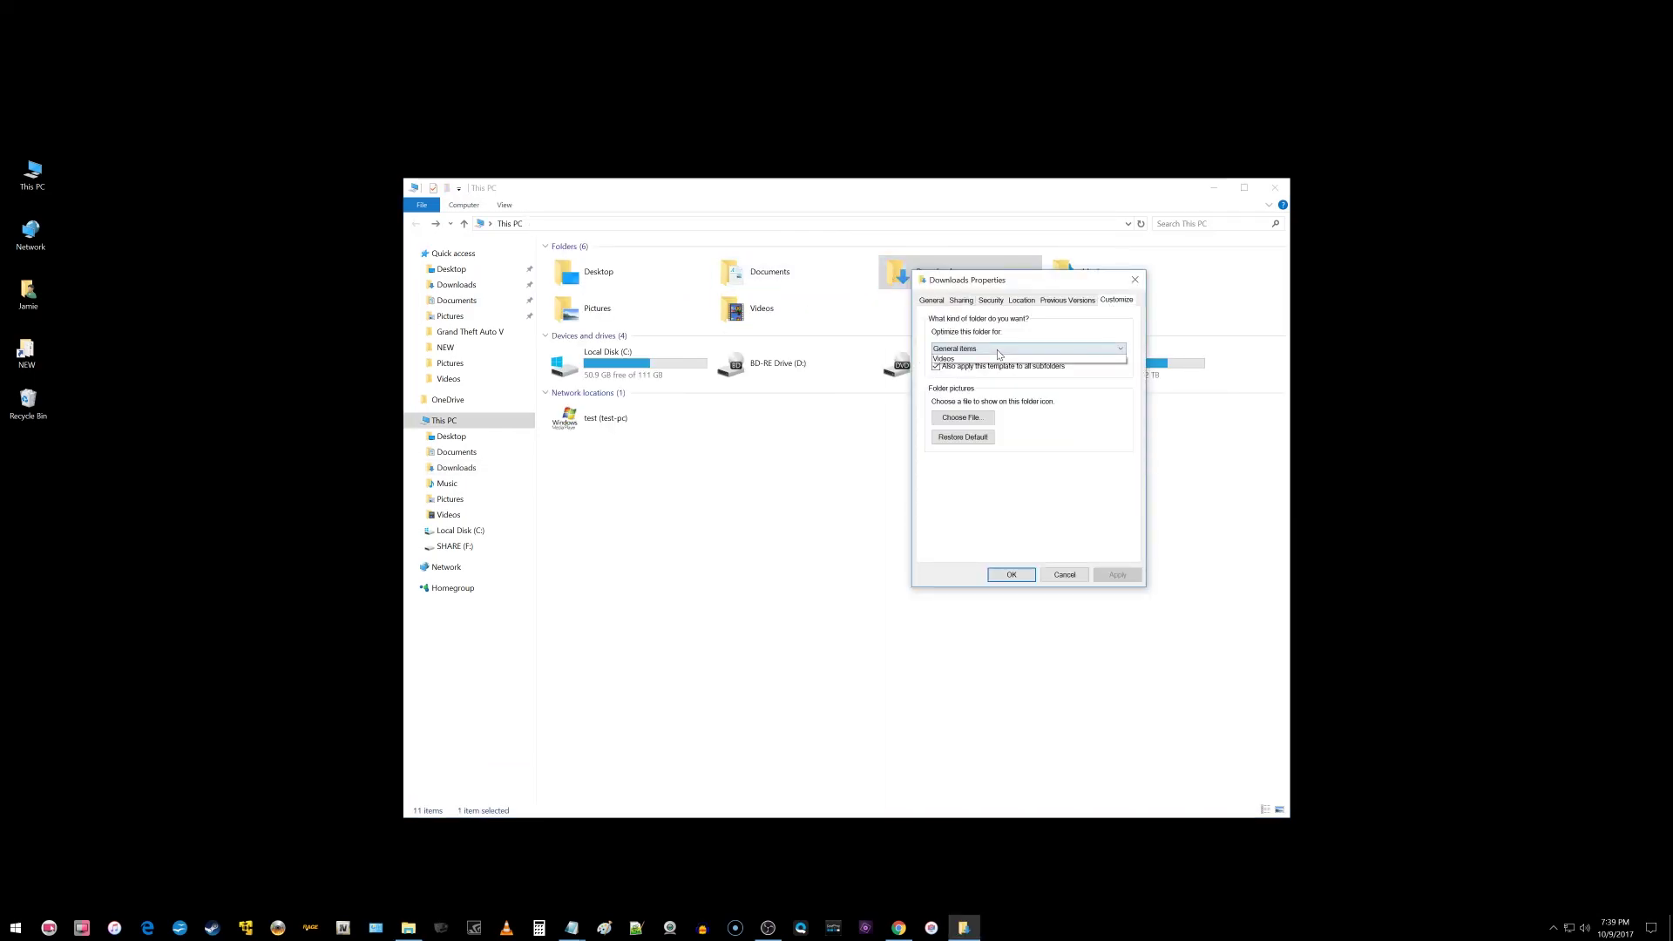
Keep General items selected, confirm the dialog, and close File Explorer
click(1026, 350)
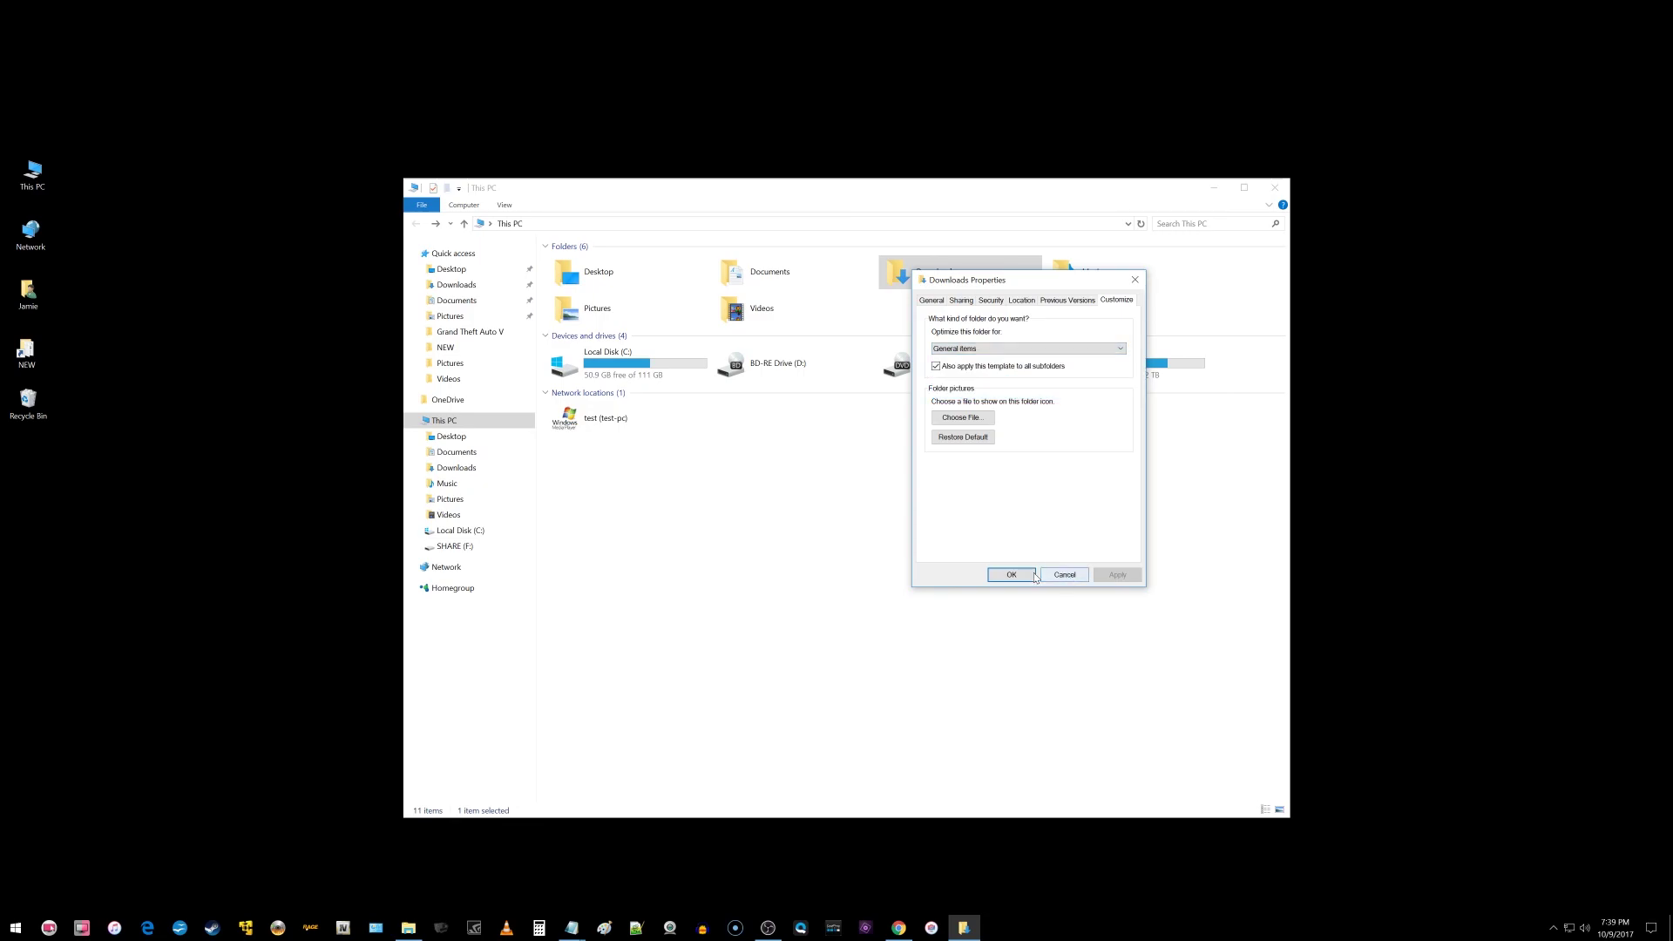
click(1012, 575)
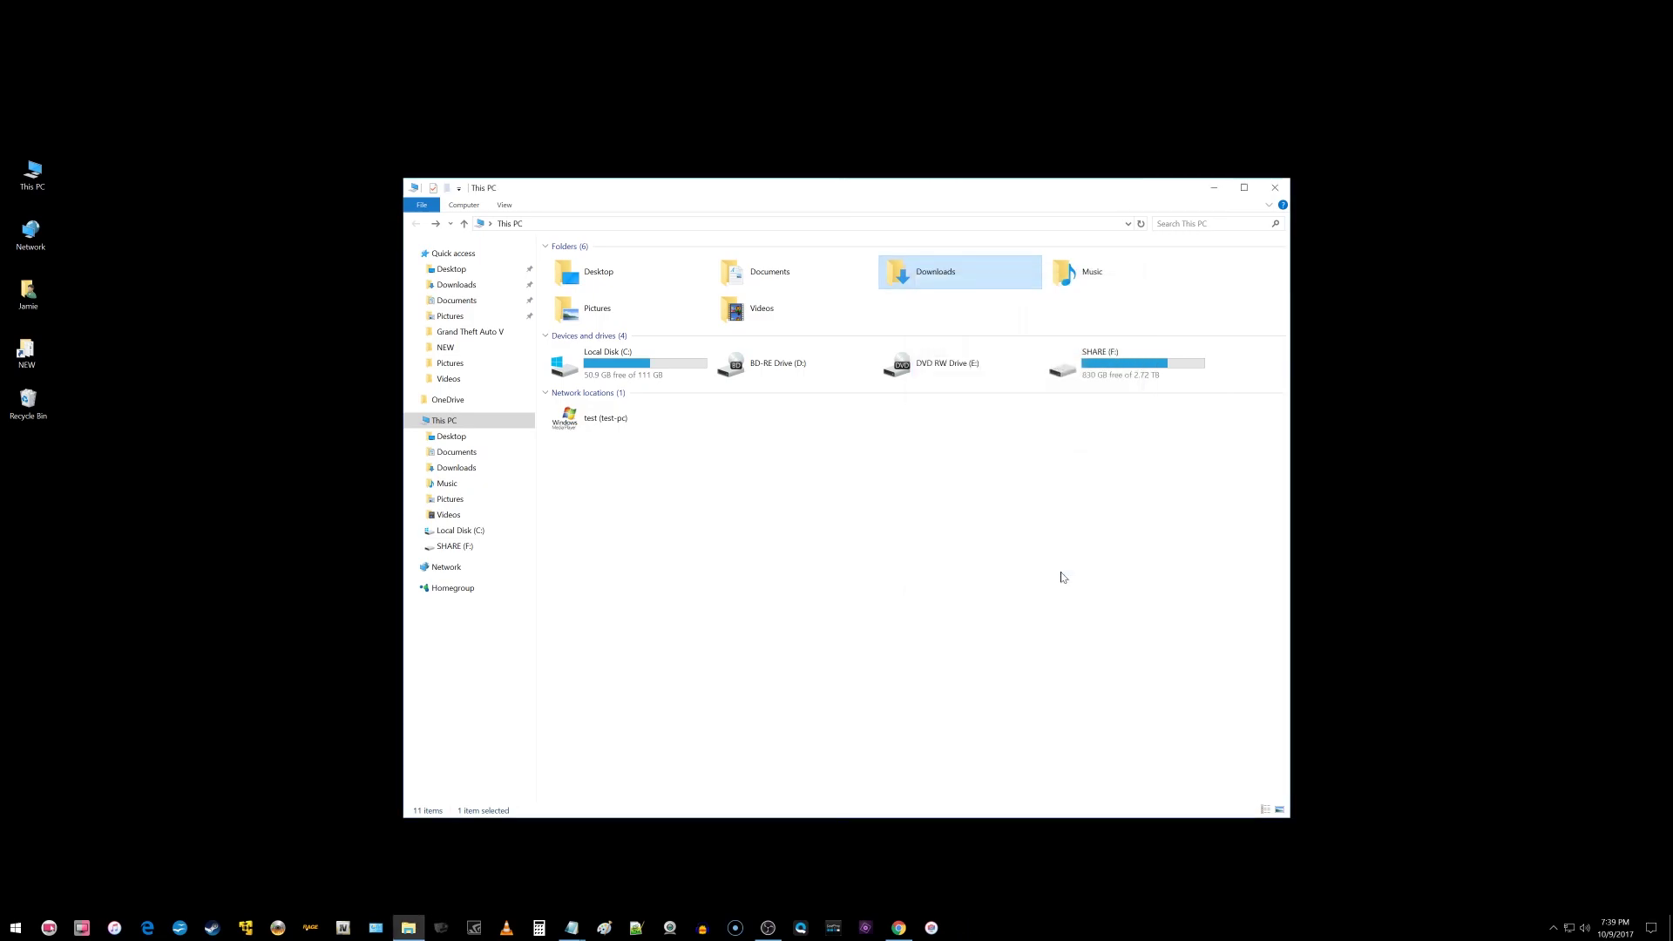
click(1280, 188)
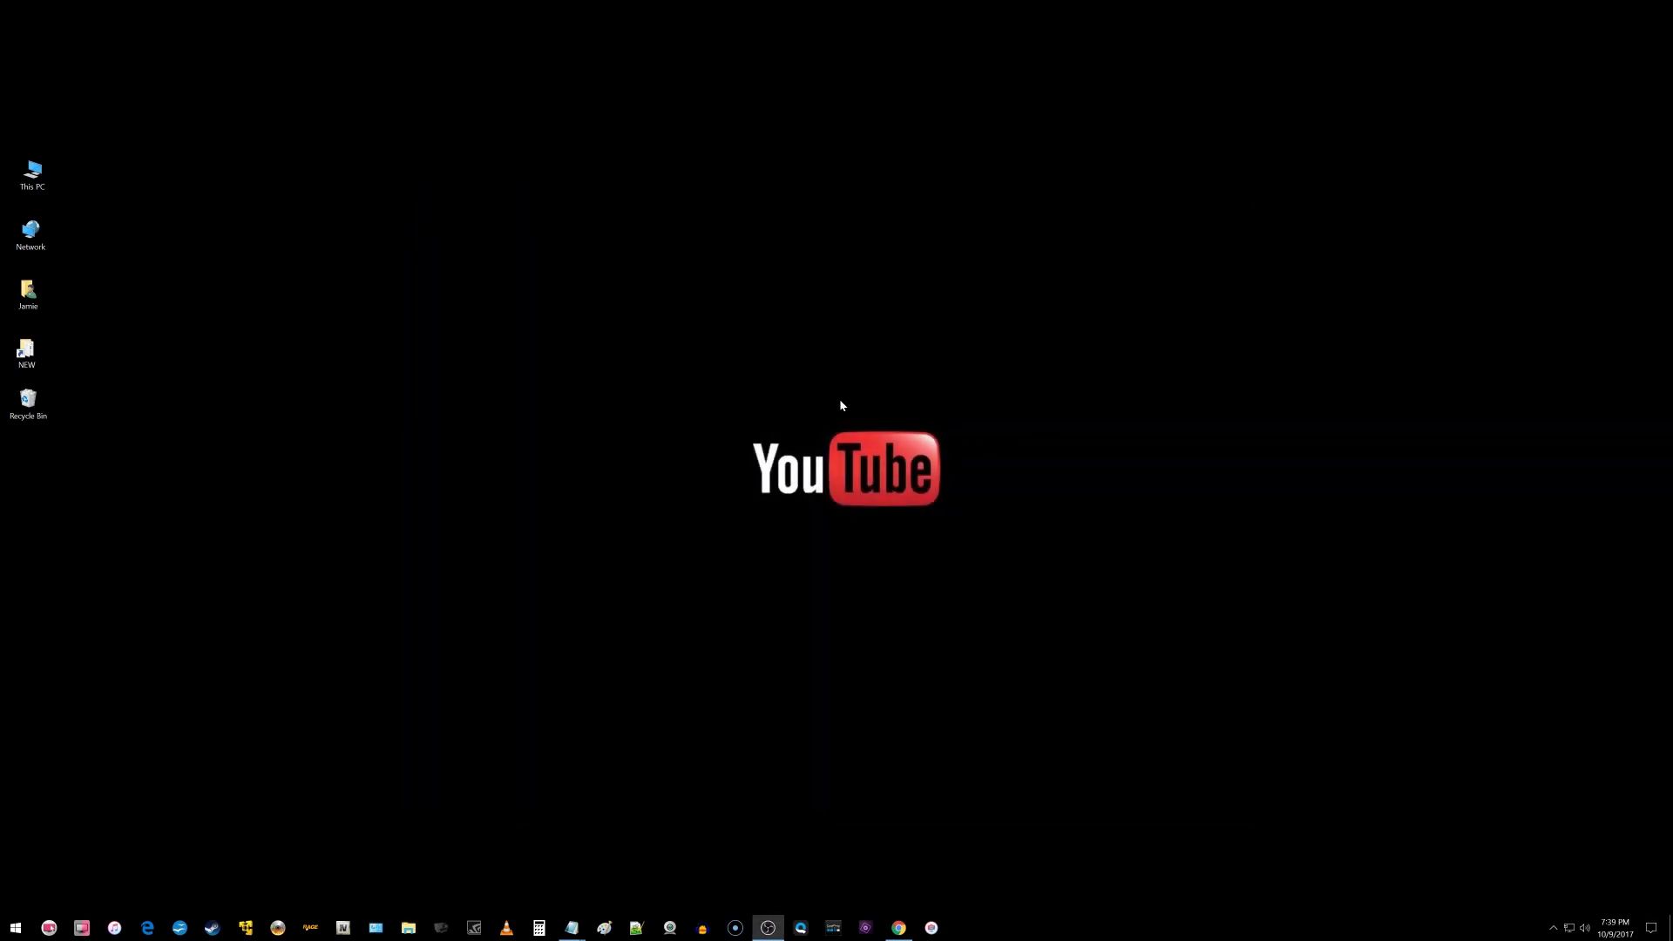